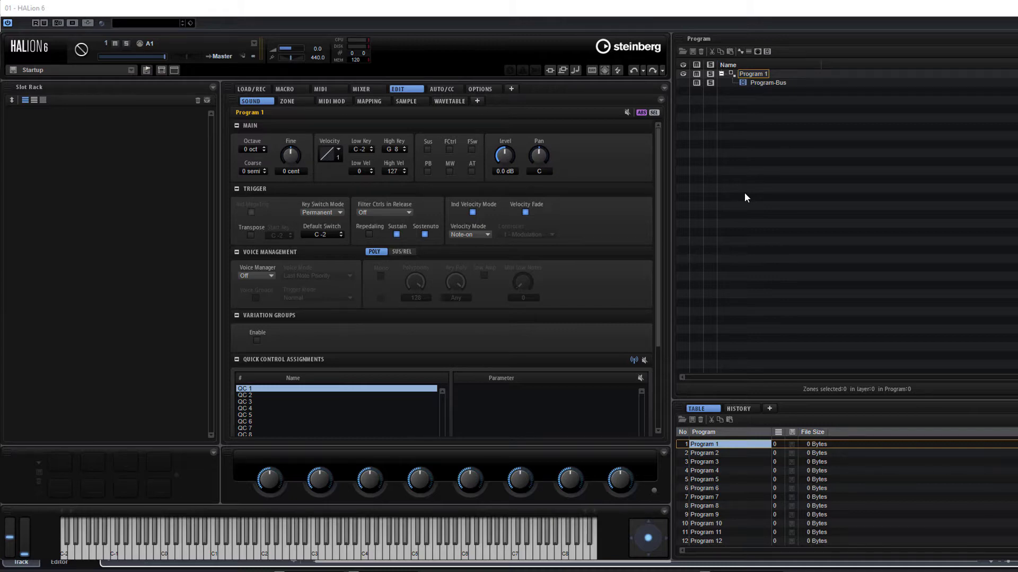
Load Program 1 from the program table into the slot rack and add a Synth Zone to it
drag(704, 445, 46, 142)
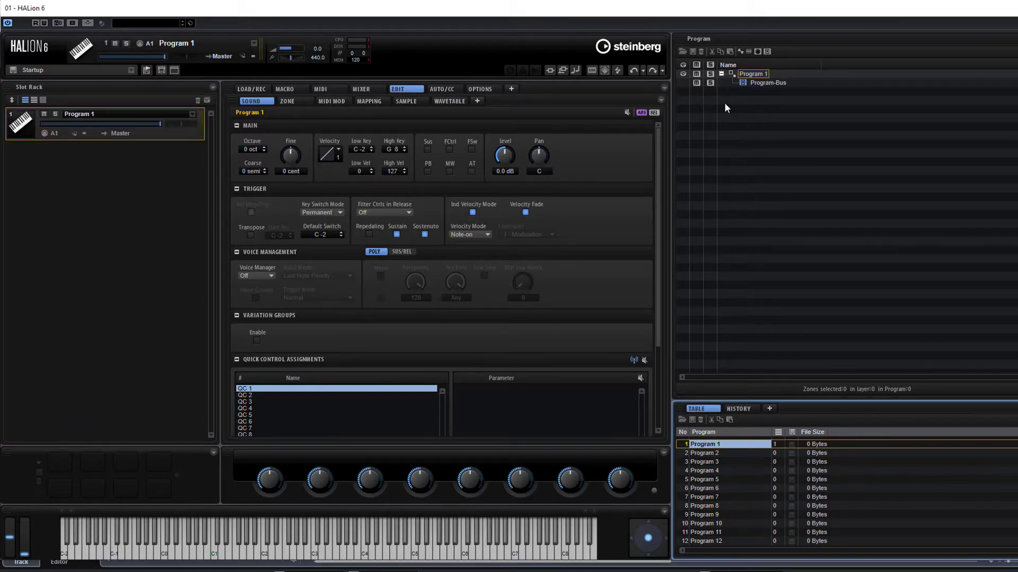
click(765, 74)
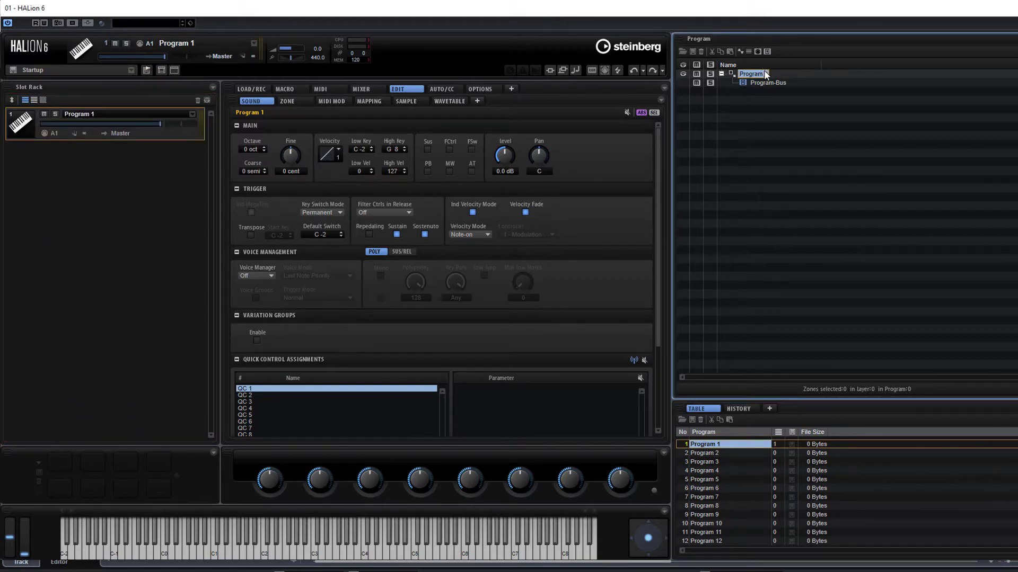
click(741, 51)
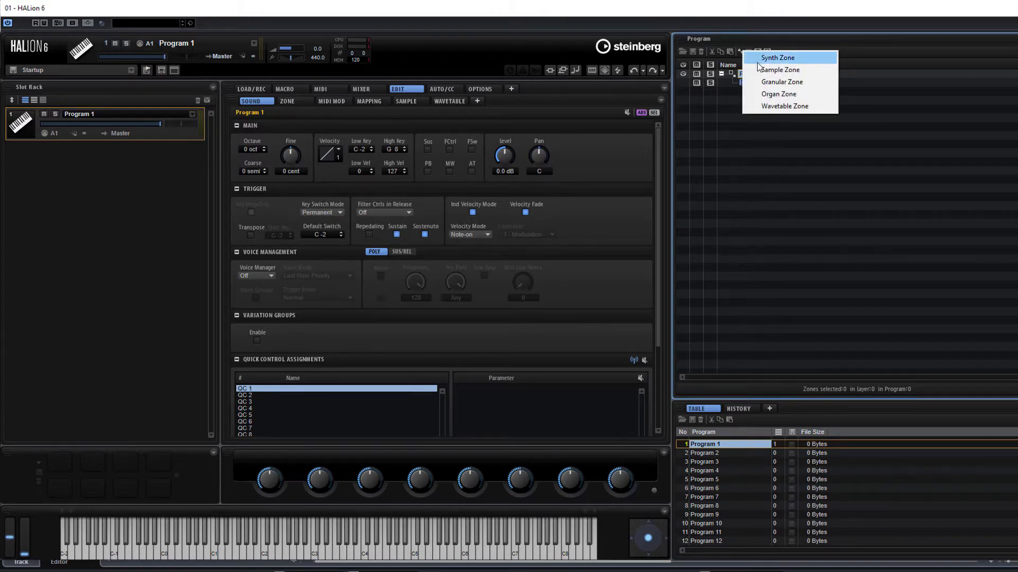
click(759, 60)
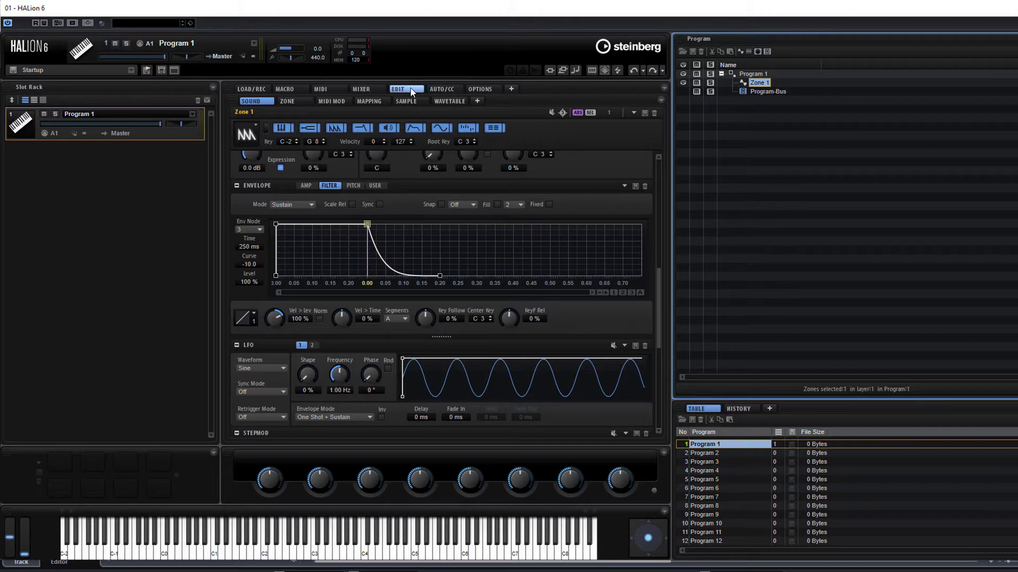
Turn off OSC 2 and OSC 3 in the synth zone and set OSC 1's waveform to Saw
click(254, 100)
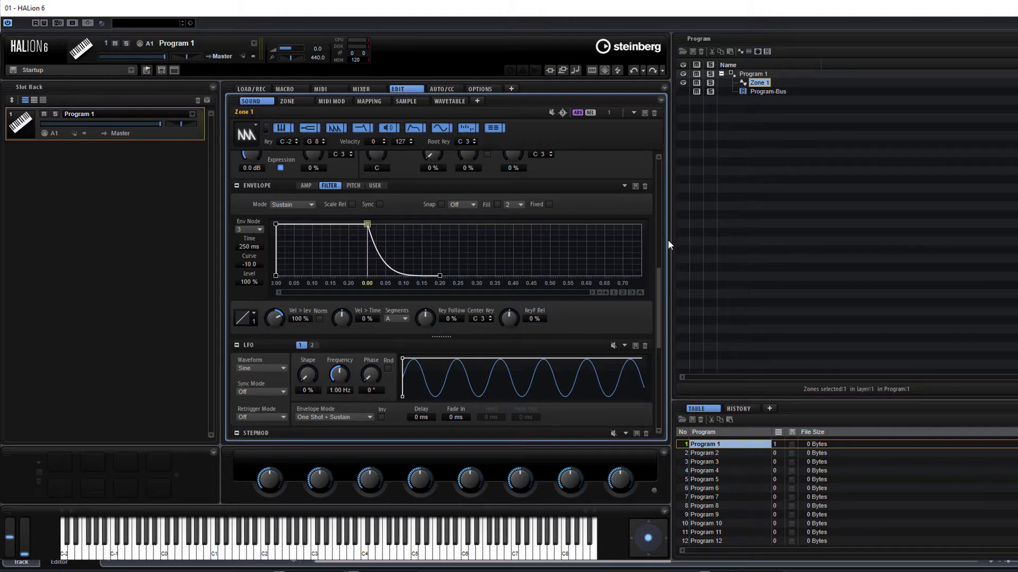
drag(657, 300, 673, 166)
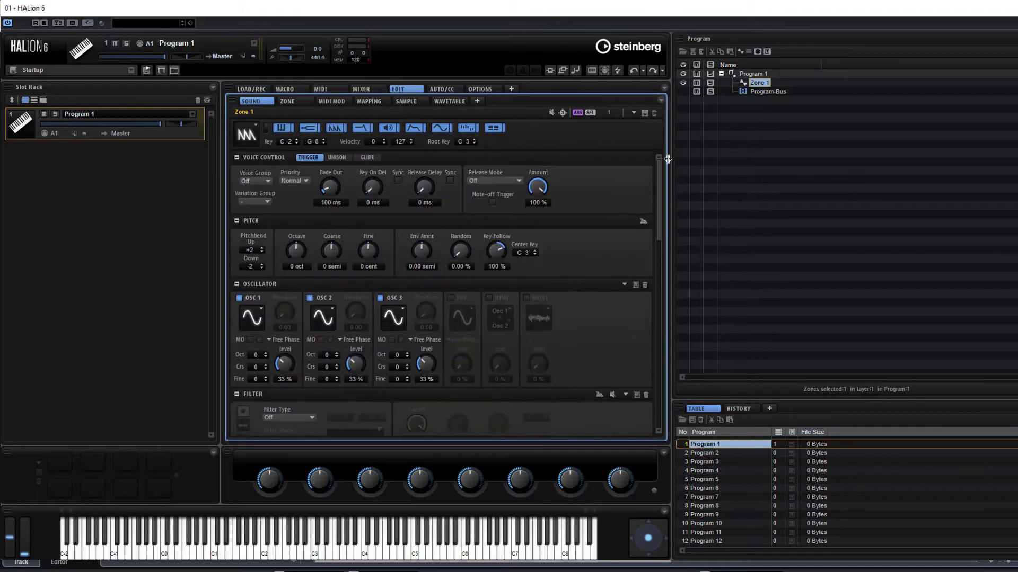
click(266, 128)
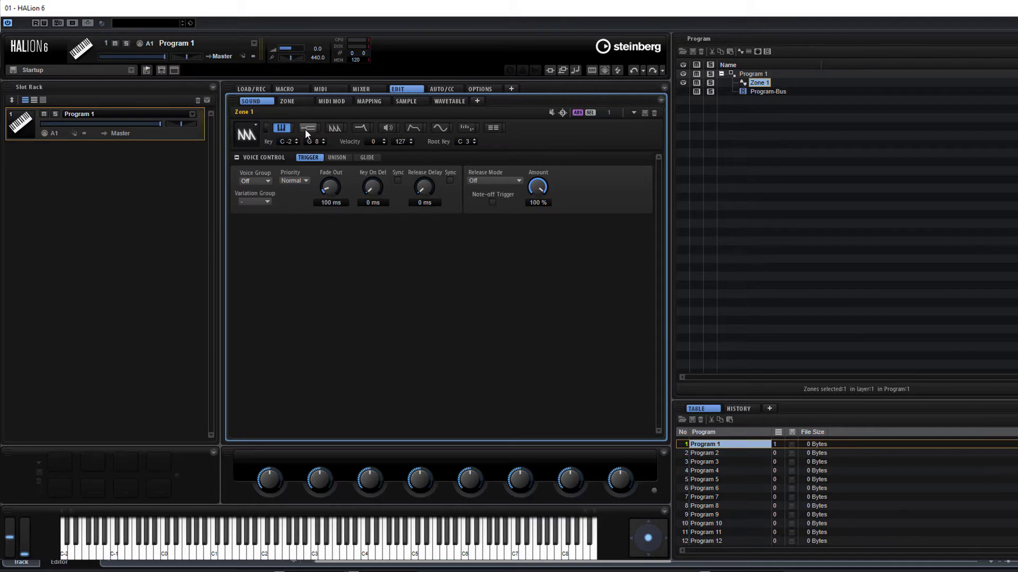
click(335, 131)
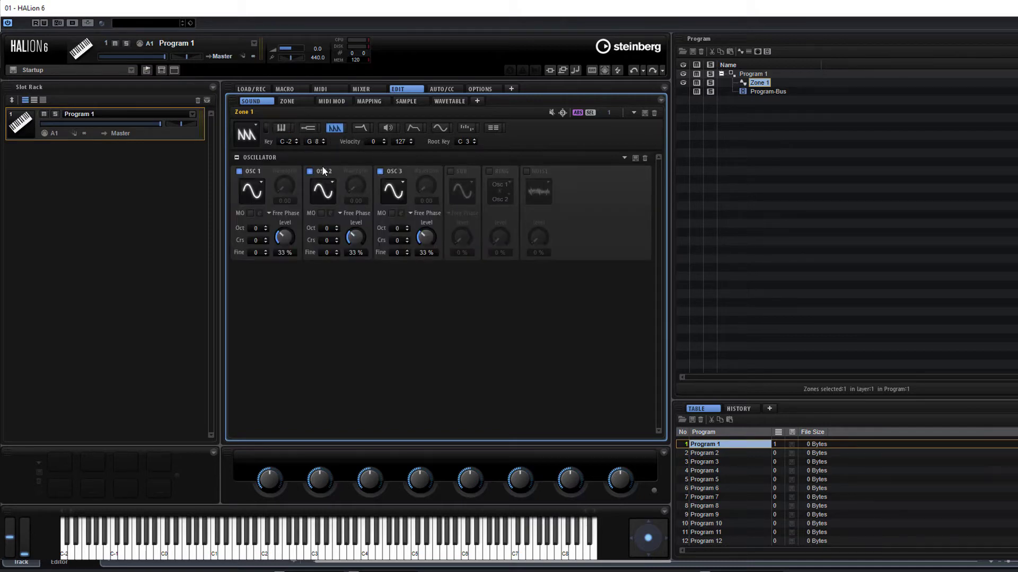
click(309, 171)
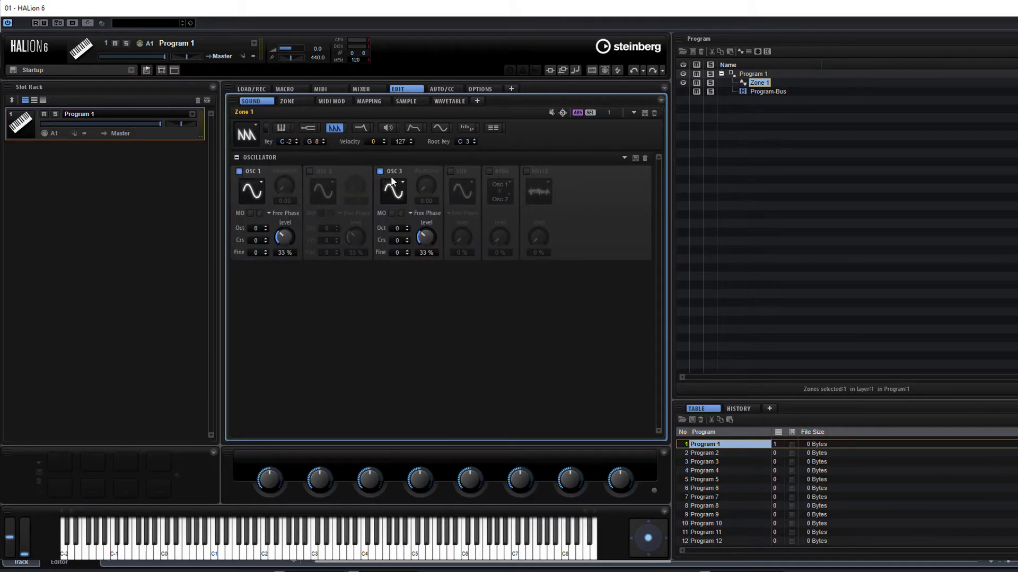
click(380, 171)
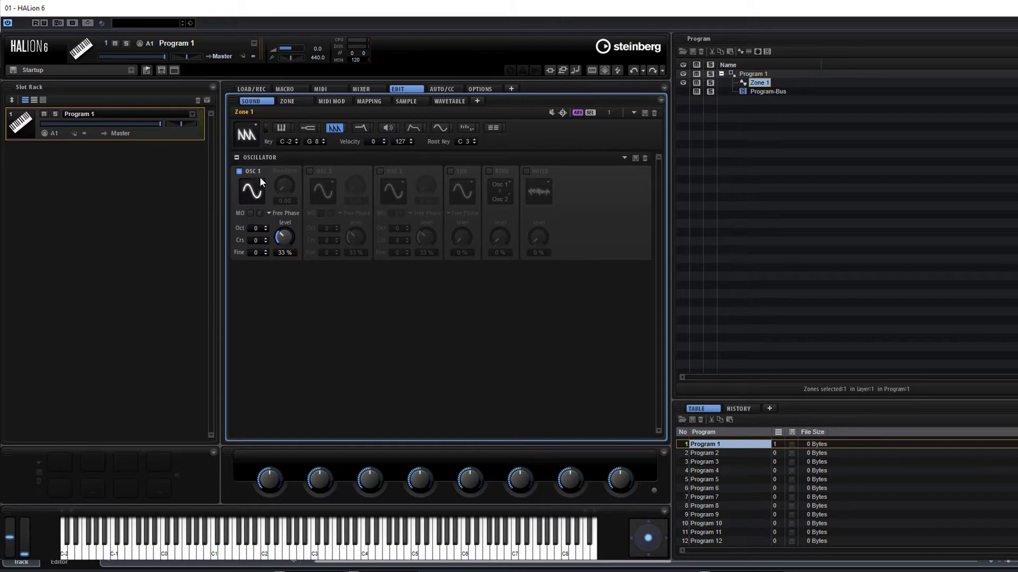
click(263, 194)
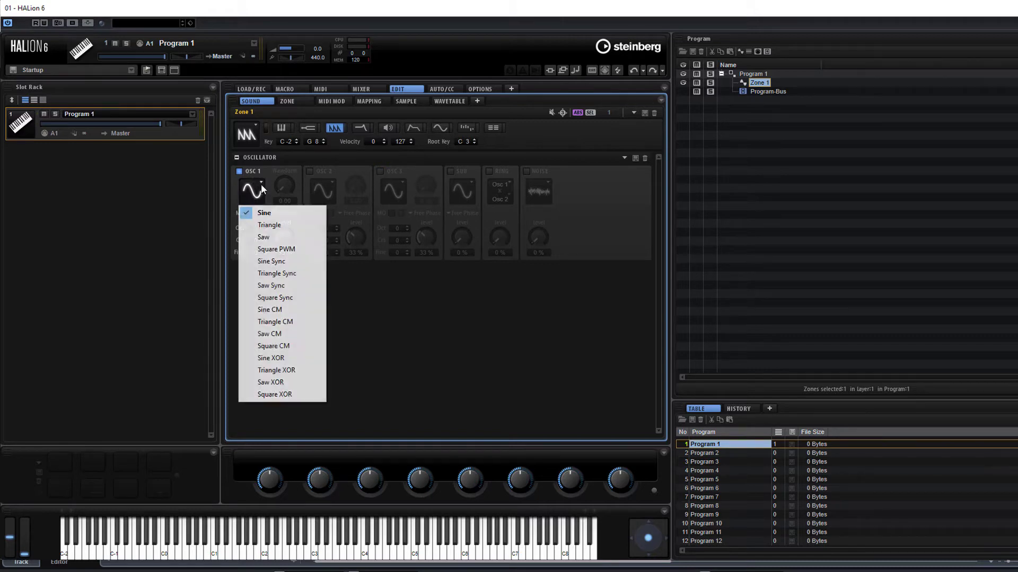
click(275, 238)
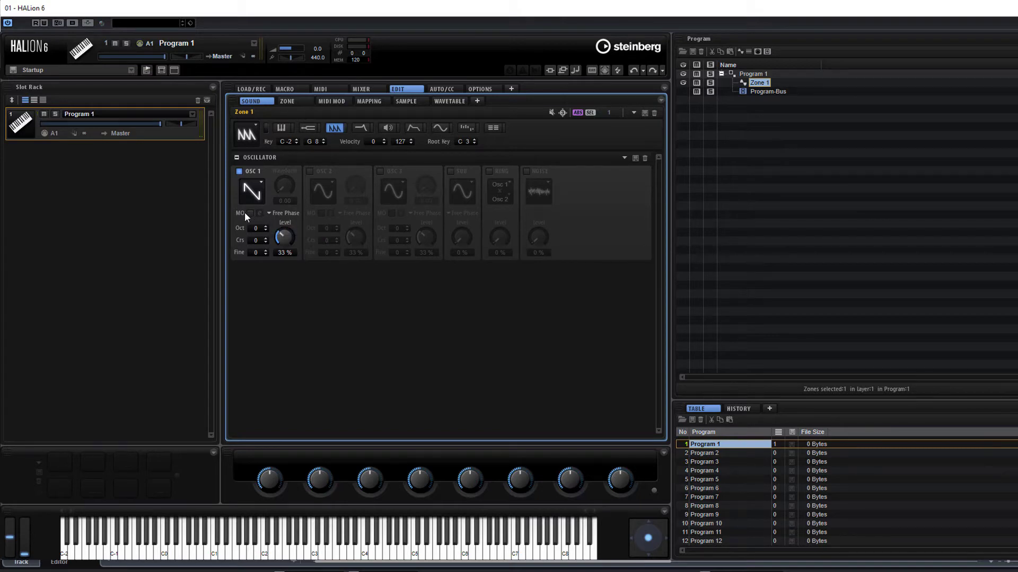
Enable multi-oscillator mode on OSC 1 with number 3.8, detune 12 and pan 50, and raise its level to 48 %
click(258, 213)
scroll(257, 240, up, 9)
scroll(256, 240, up, 2)
drag(284, 241, 277, 213)
Add a Granular Zone to Program 1 and load the BigSynth_C2 sample into its grain oscillator
click(740, 52)
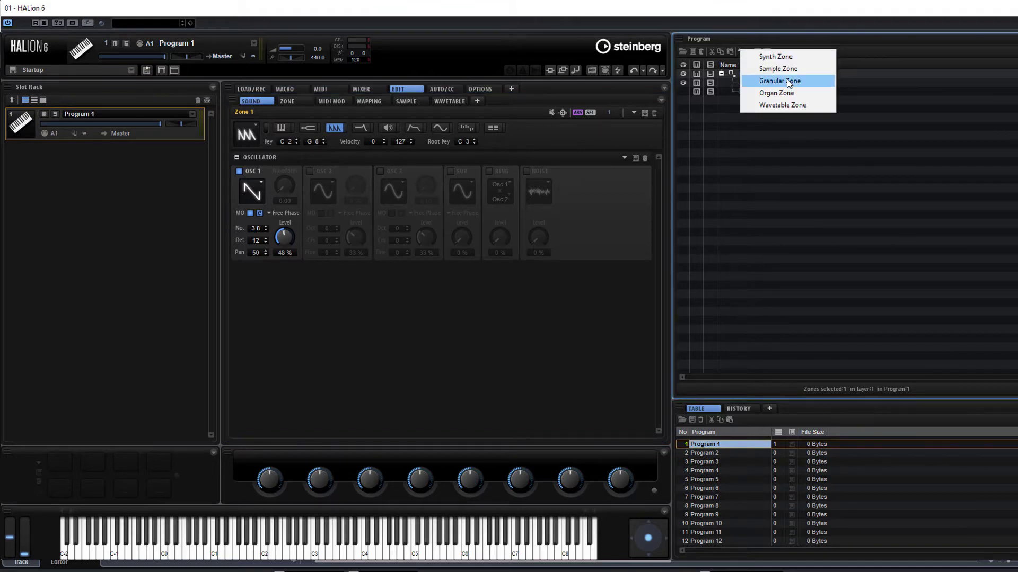
click(788, 82)
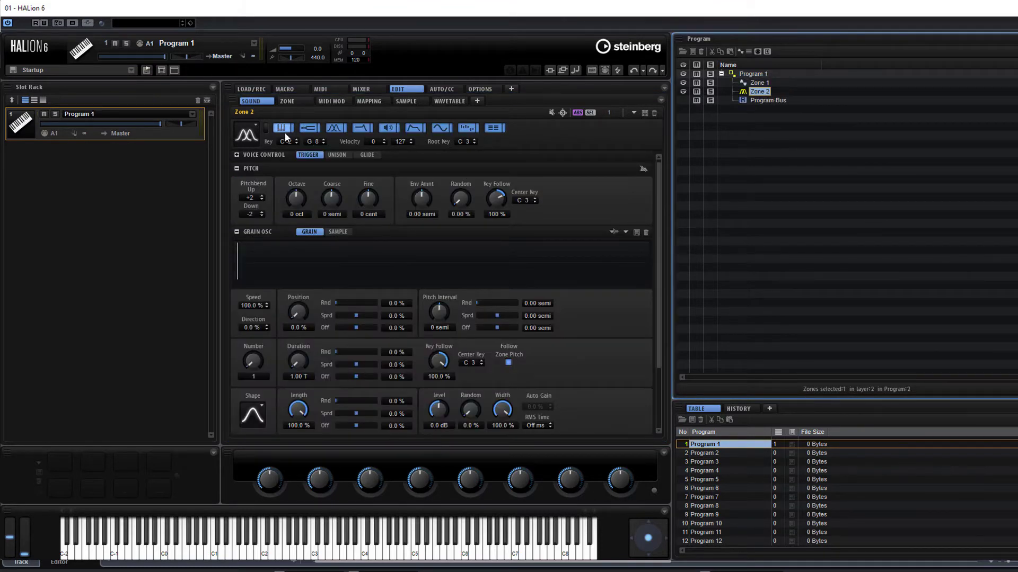
click(266, 131)
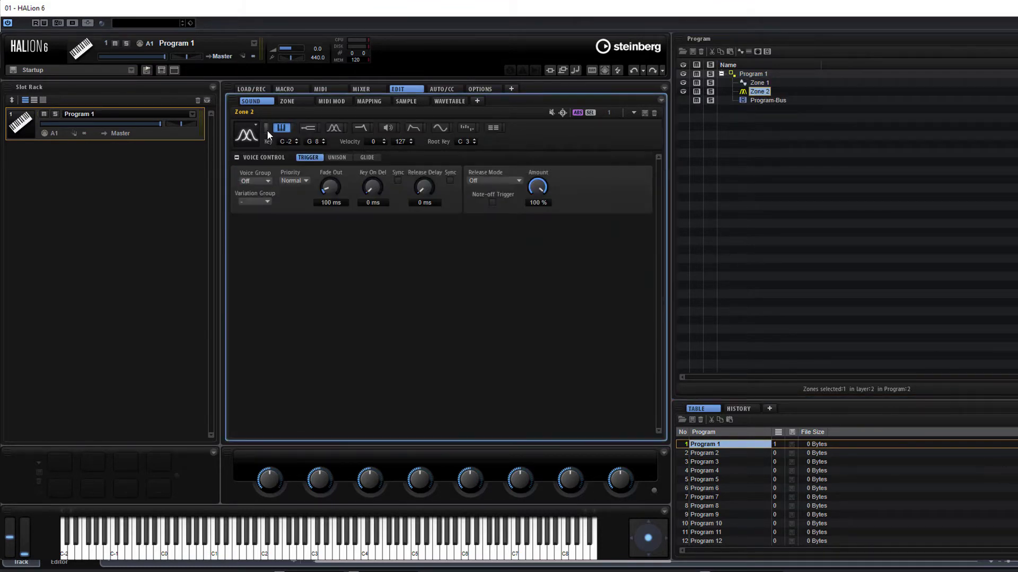
click(335, 128)
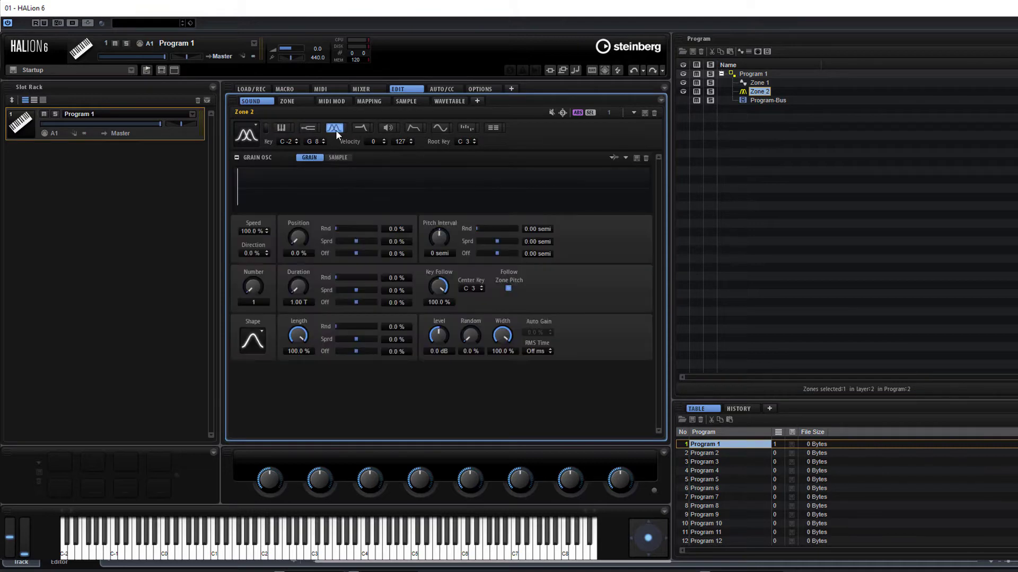
click(339, 158)
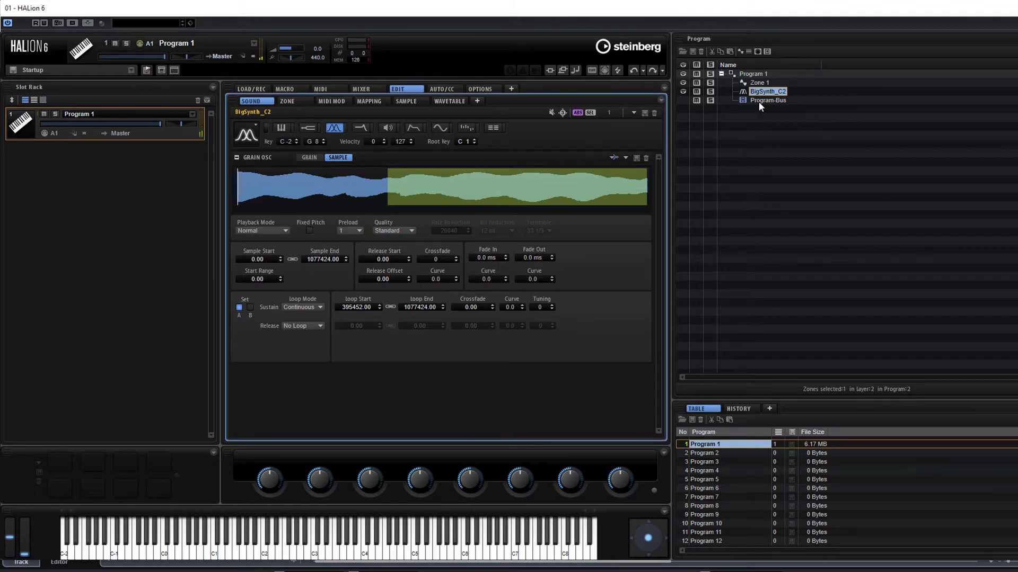
Mute Zone 1 and set the BigSynth_C2 zone's pitch to -2 octaves
click(695, 83)
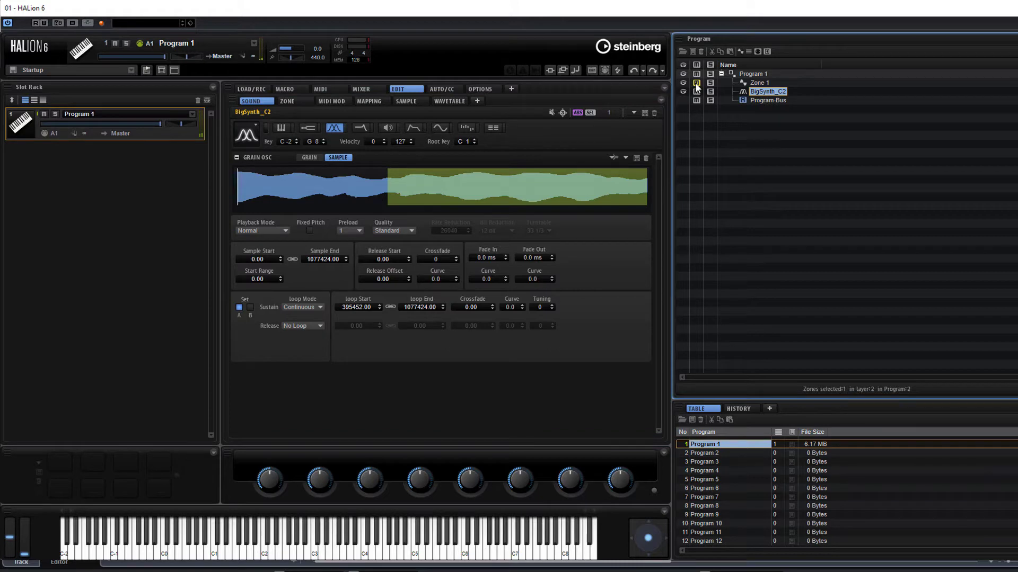
click(304, 158)
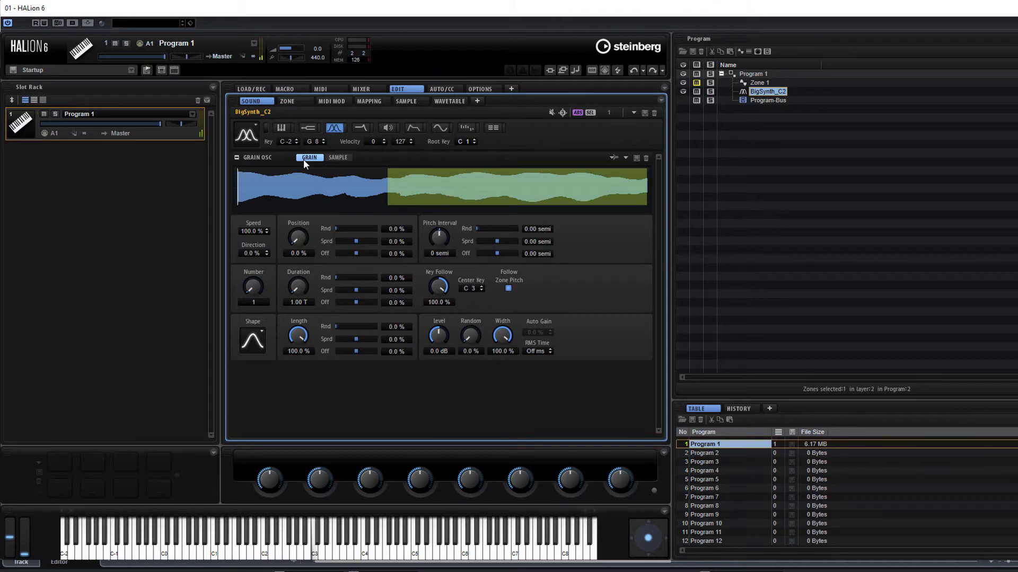
click(280, 128)
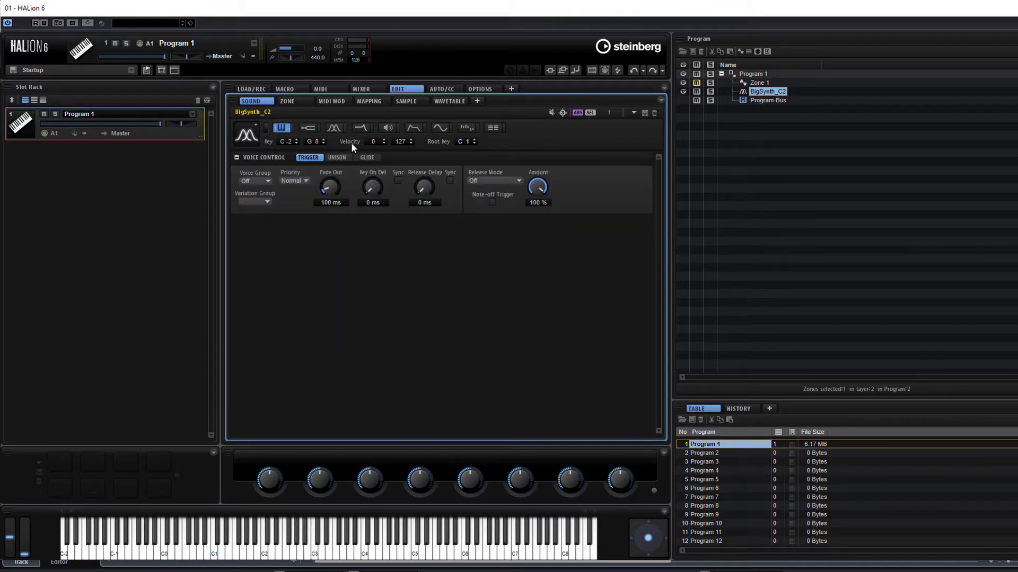
click(306, 128)
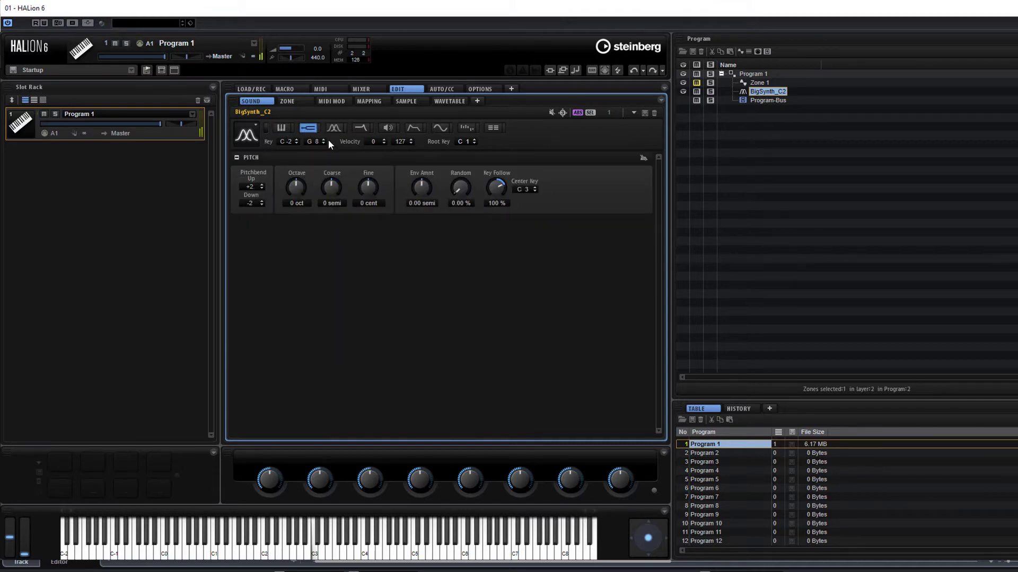
drag(300, 202, 298, 211)
Set grain position to 35 % with Rnd 13.2 % and Sprd 49.4 %, duration to 325.31 T, and length Rnd to 22.4 % and Sprd to 39.2 %
click(334, 128)
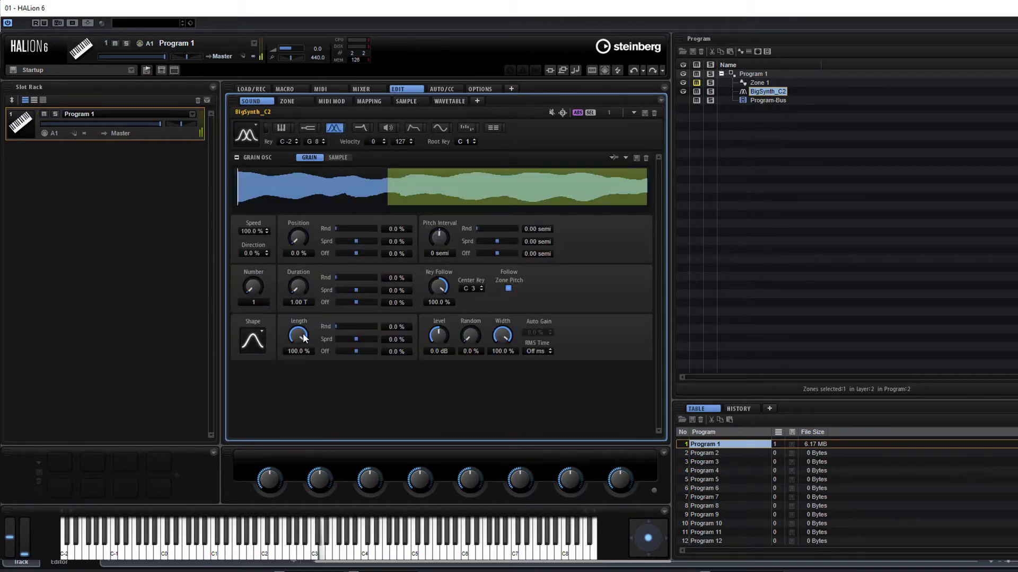
drag(298, 238, 365, 243)
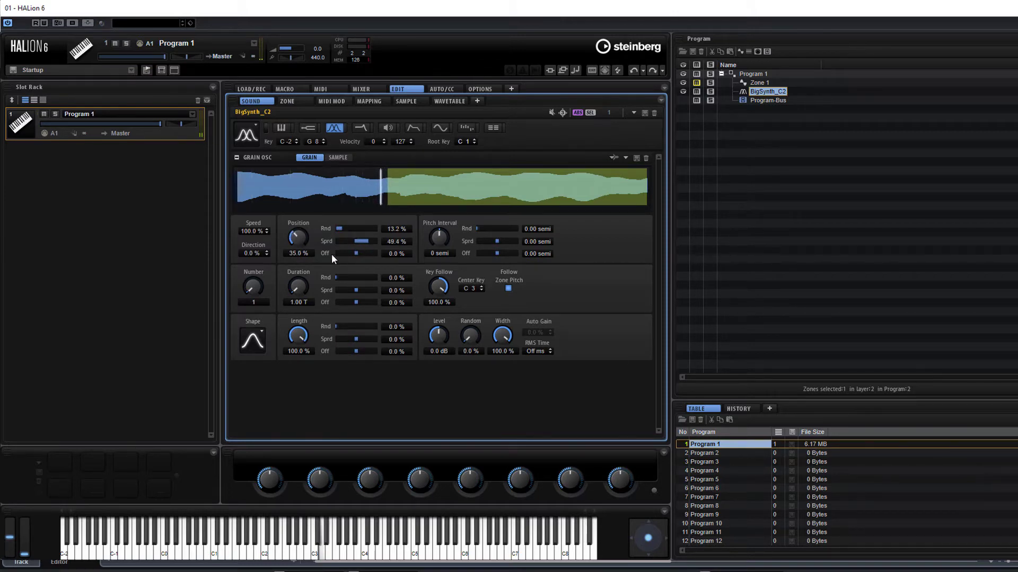
drag(293, 288, 309, 211)
drag(336, 326, 364, 339)
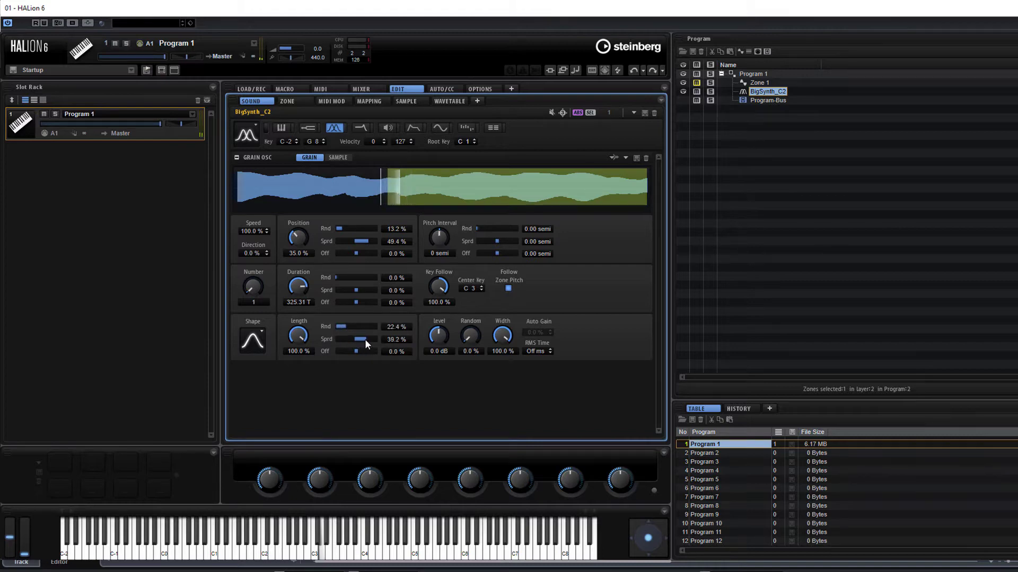
Raise the grain duration to 900.06 T and the number of grains to 3
scroll(295, 283, up, 3)
scroll(296, 286, up, 5)
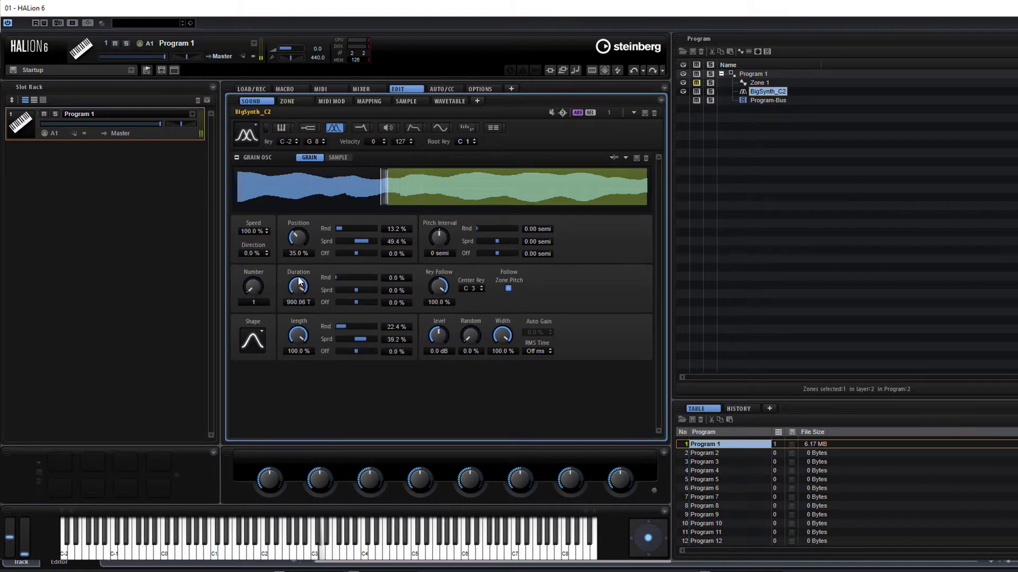
scroll(257, 287, up, 2)
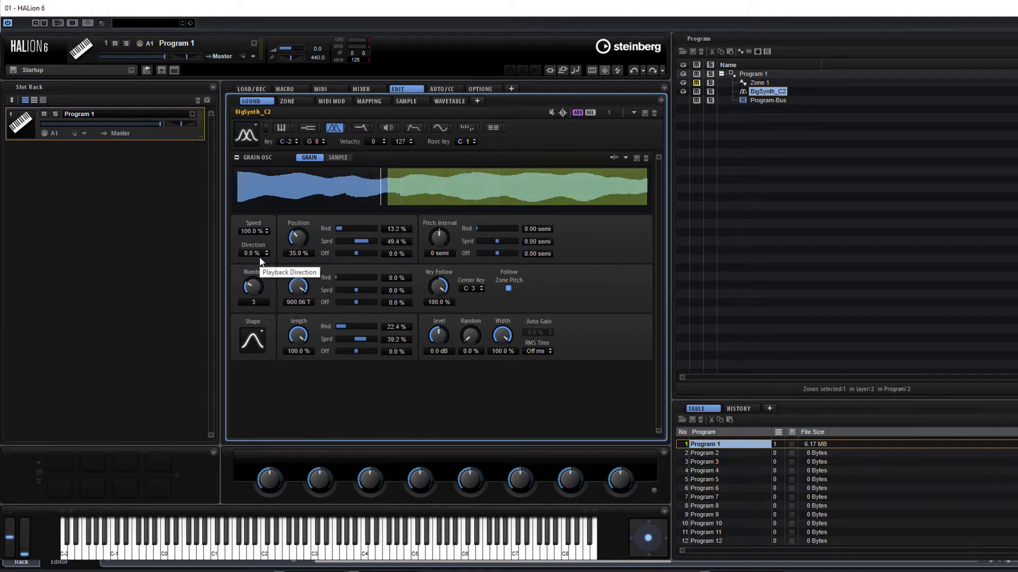
Unmute Zone 1 to play it together with the BigSynth_C2 granular zone
click(334, 158)
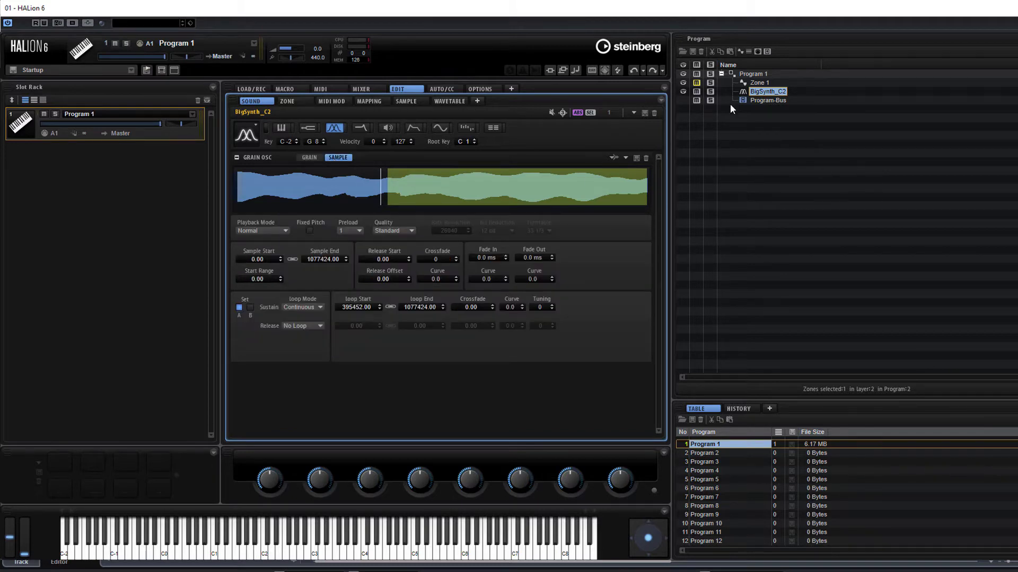
click(697, 83)
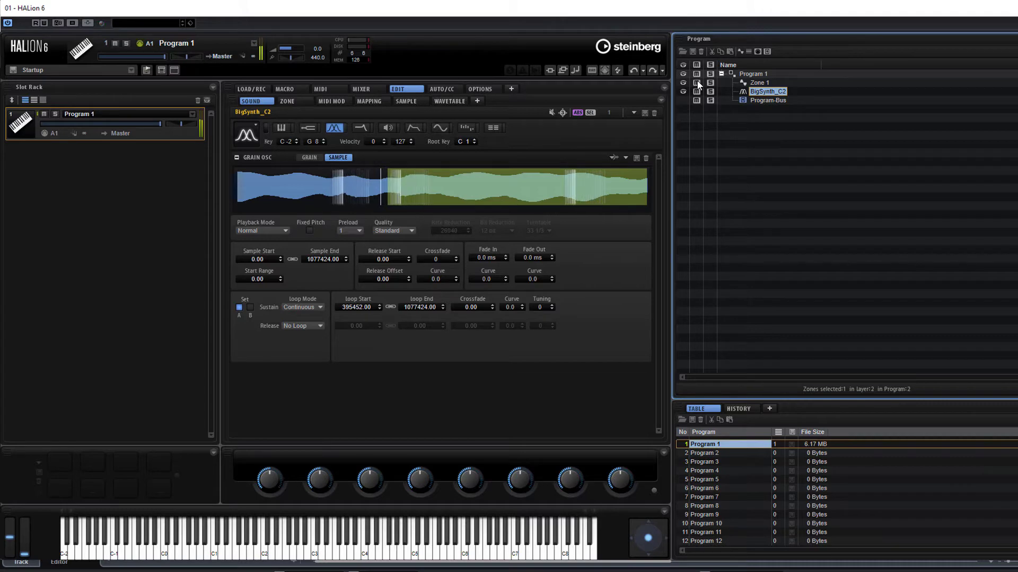
click(305, 156)
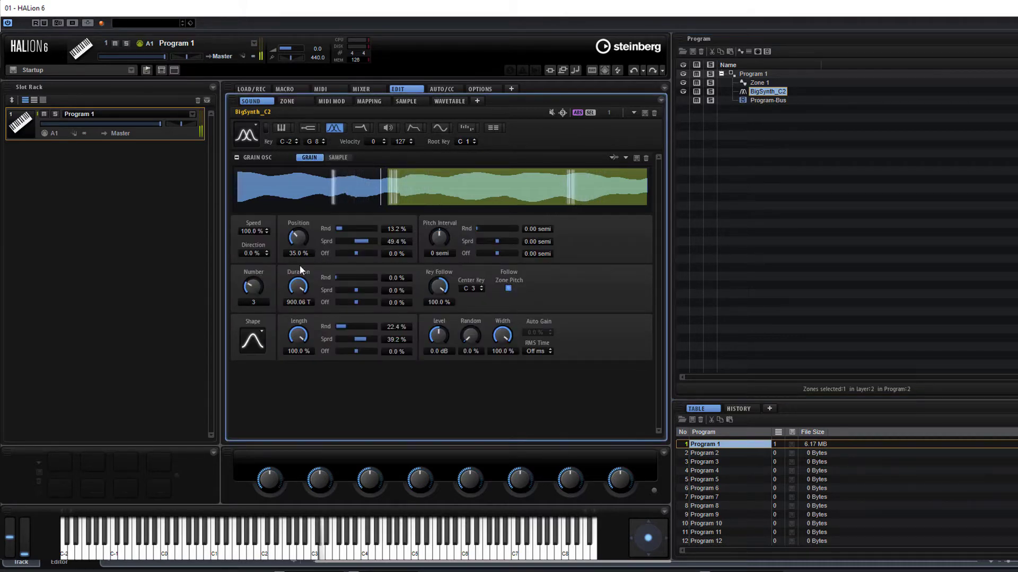
Adjust the BigSynth_C2 zone's grain oscillator level to 1.8 dB
click(281, 127)
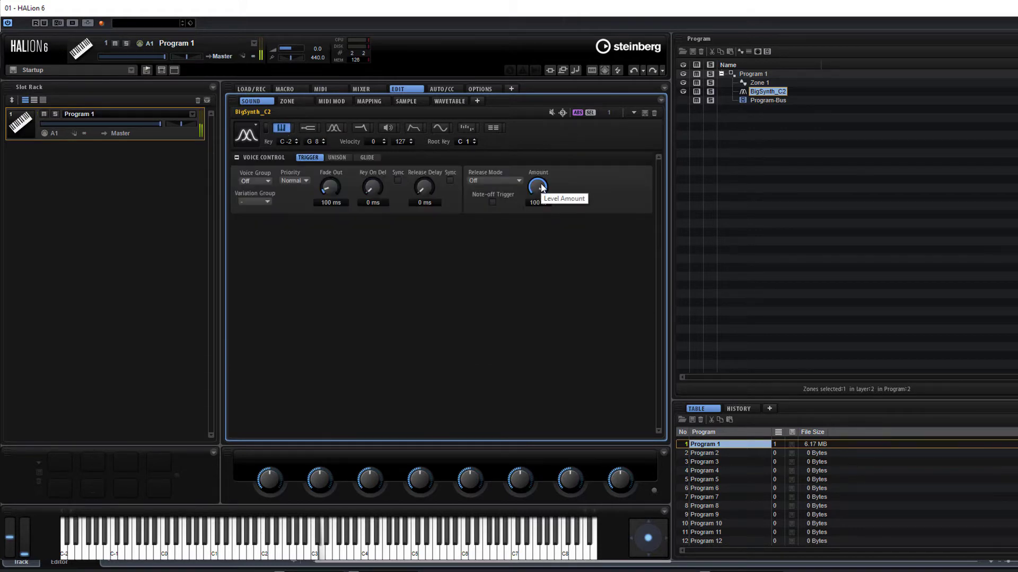
click(306, 128)
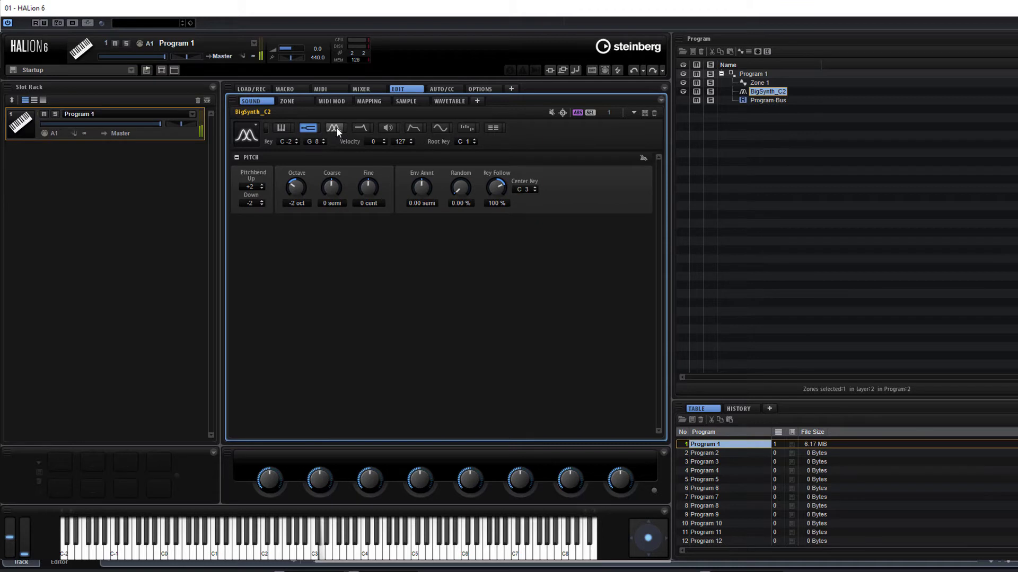
click(336, 128)
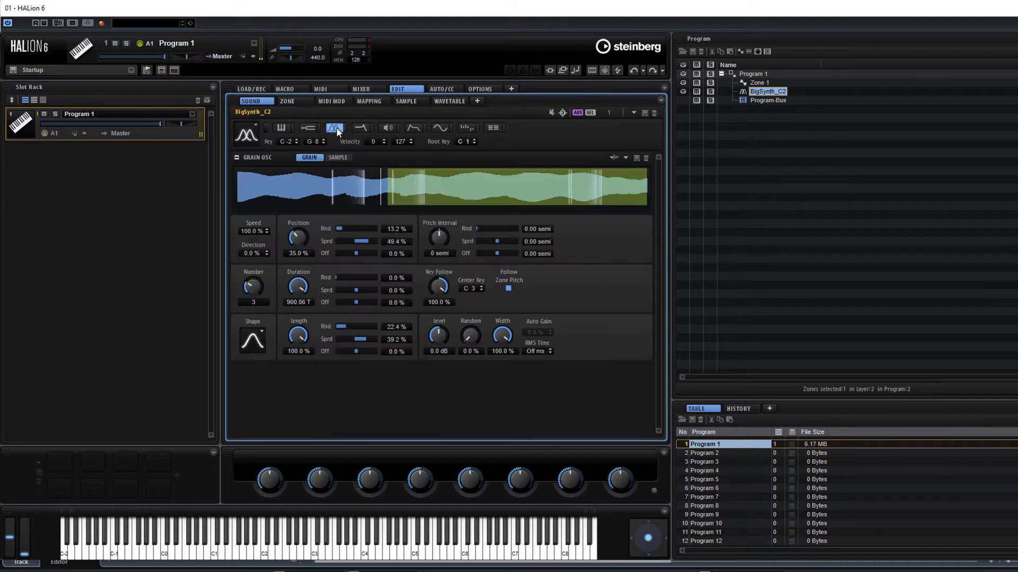
drag(438, 335, 430, 396)
drag(435, 350, 436, 318)
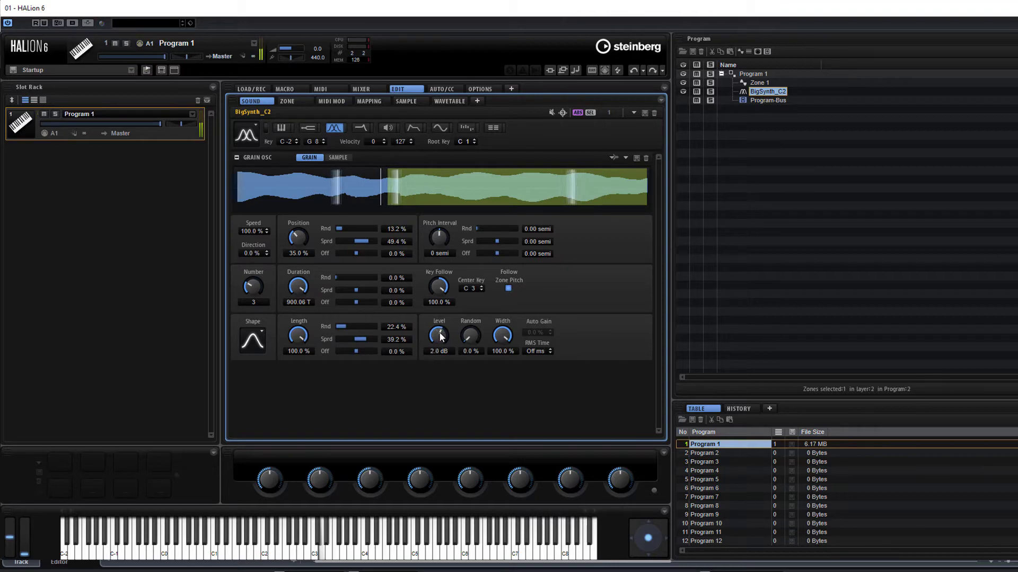
Lower the OSC 1 level of Zone 1 to 29 %
click(767, 90)
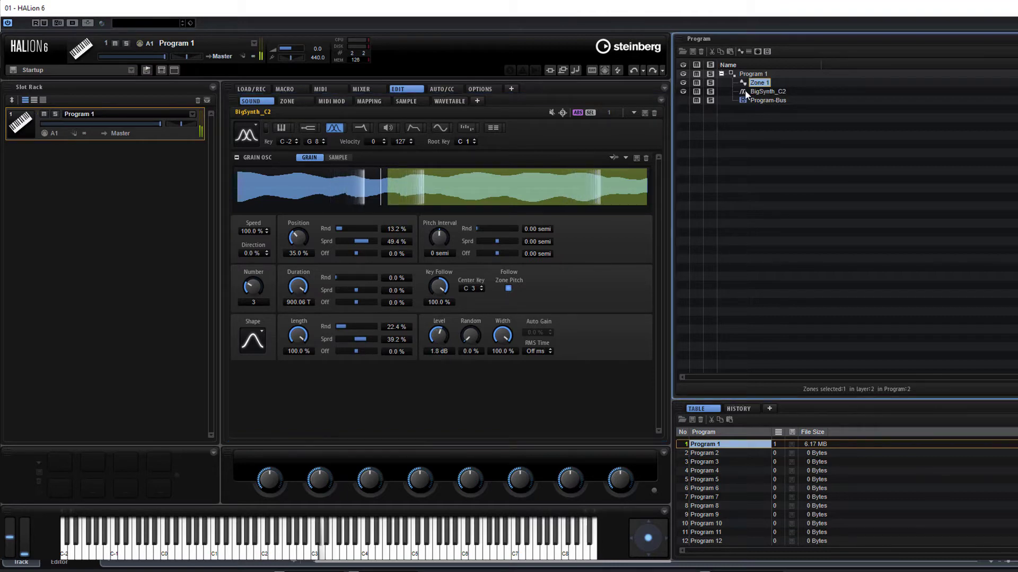
click(758, 83)
drag(286, 235, 279, 284)
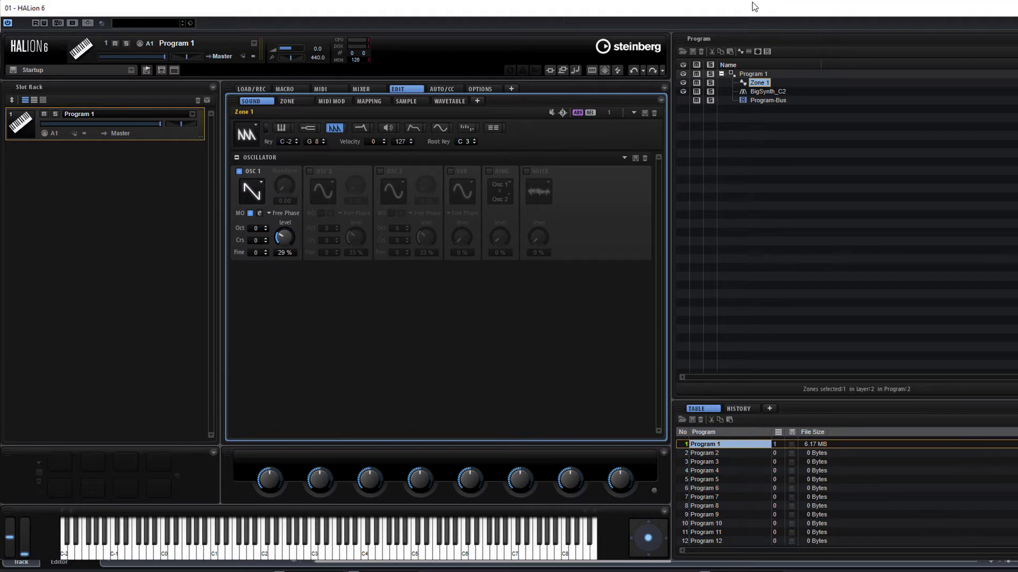
Add a wavetable zone to Program 1 and show its wavetable oscillator settings
click(742, 53)
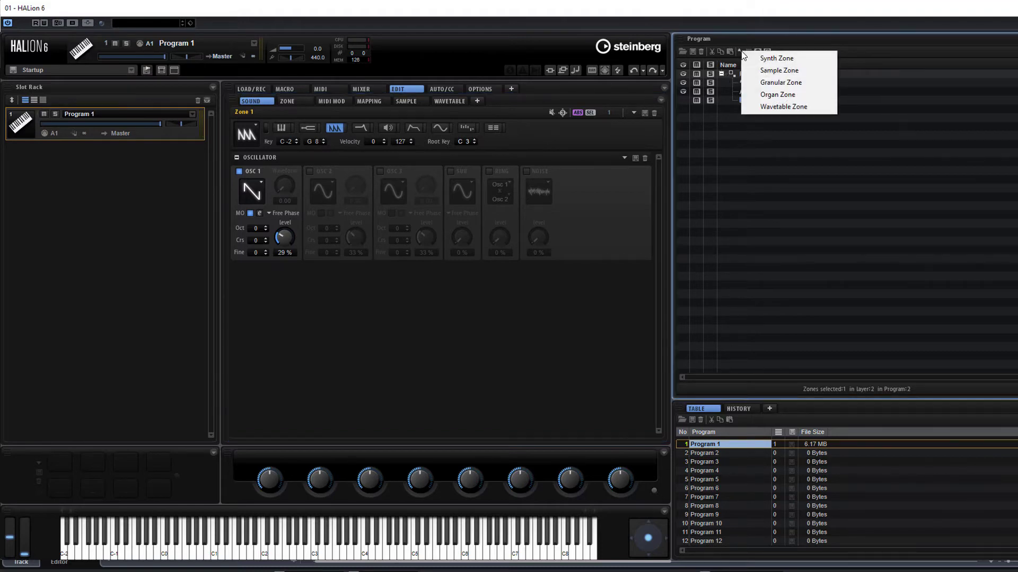
click(780, 109)
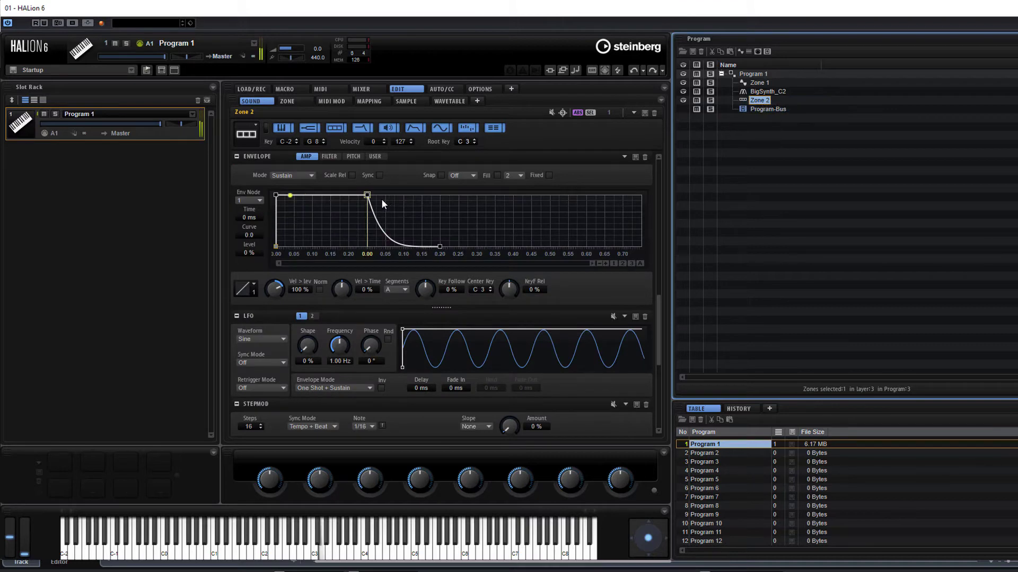
click(277, 128)
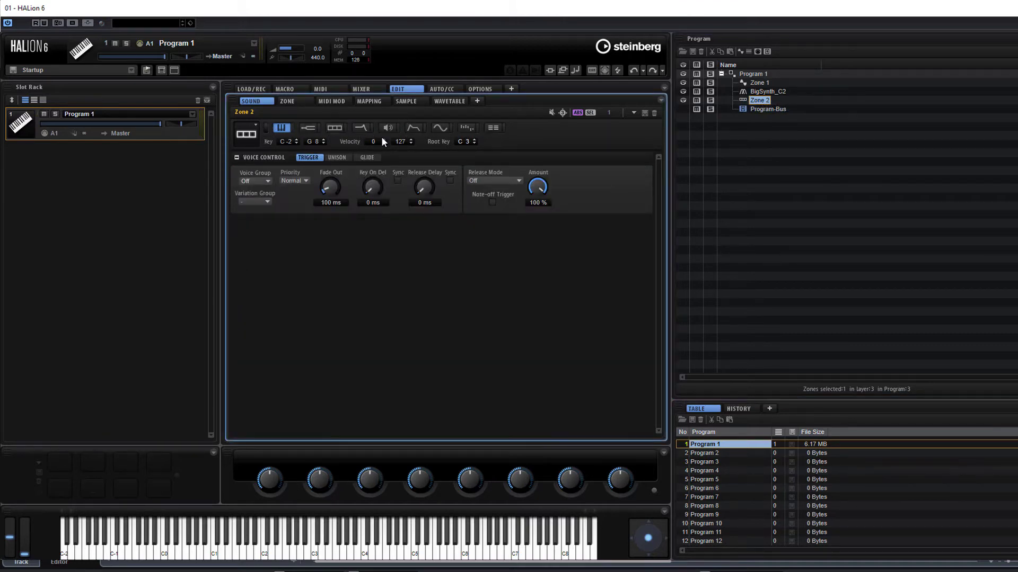
click(334, 127)
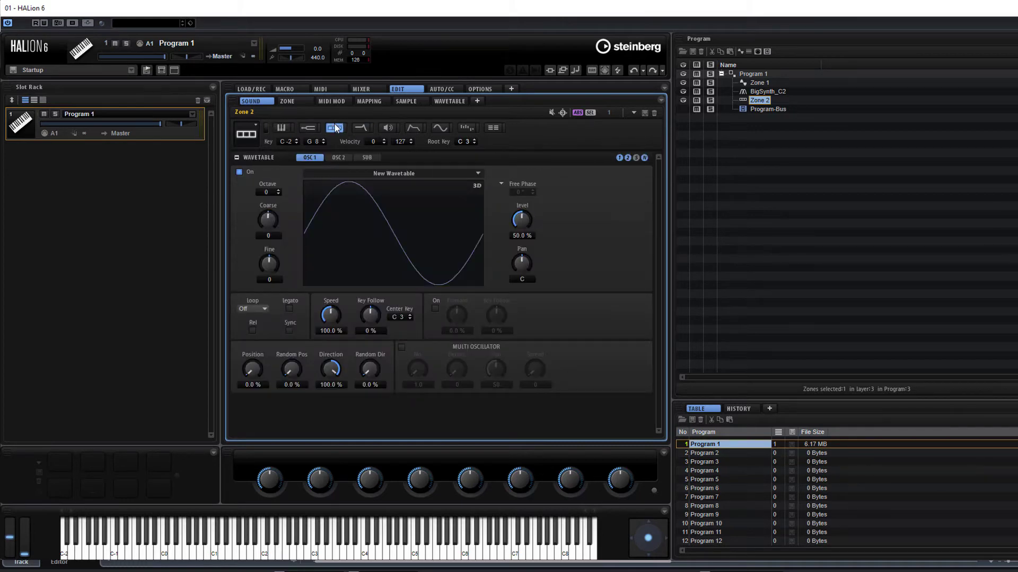
Switch off OSC 2 in Zone 2's wavetable section and return to OSC 1
click(342, 159)
click(365, 158)
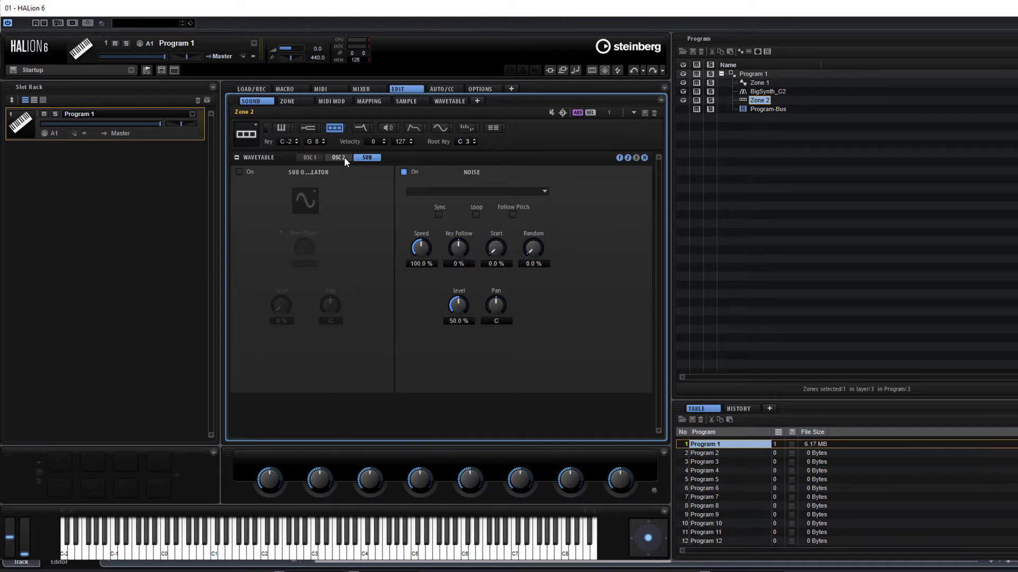
click(344, 156)
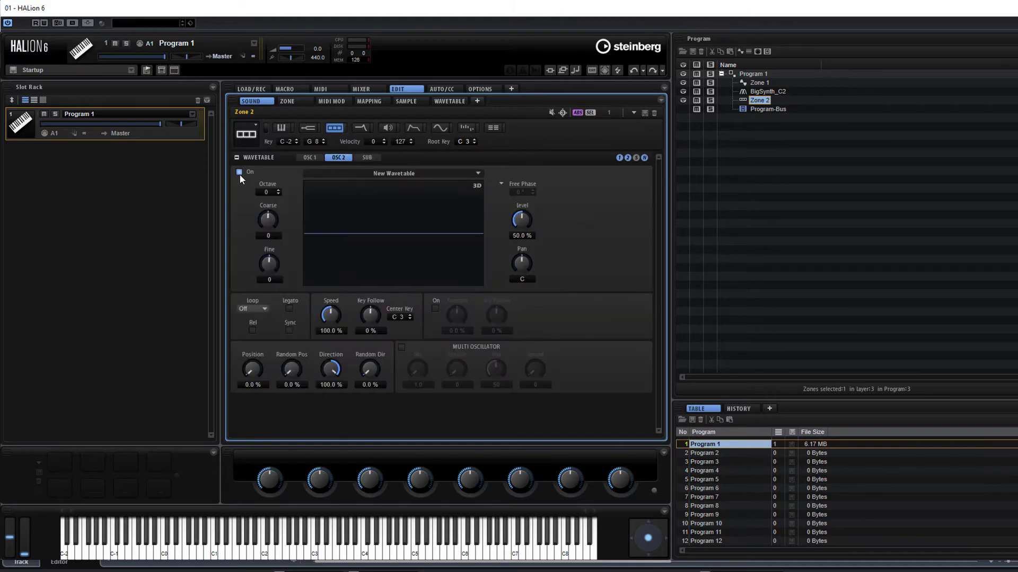
click(310, 158)
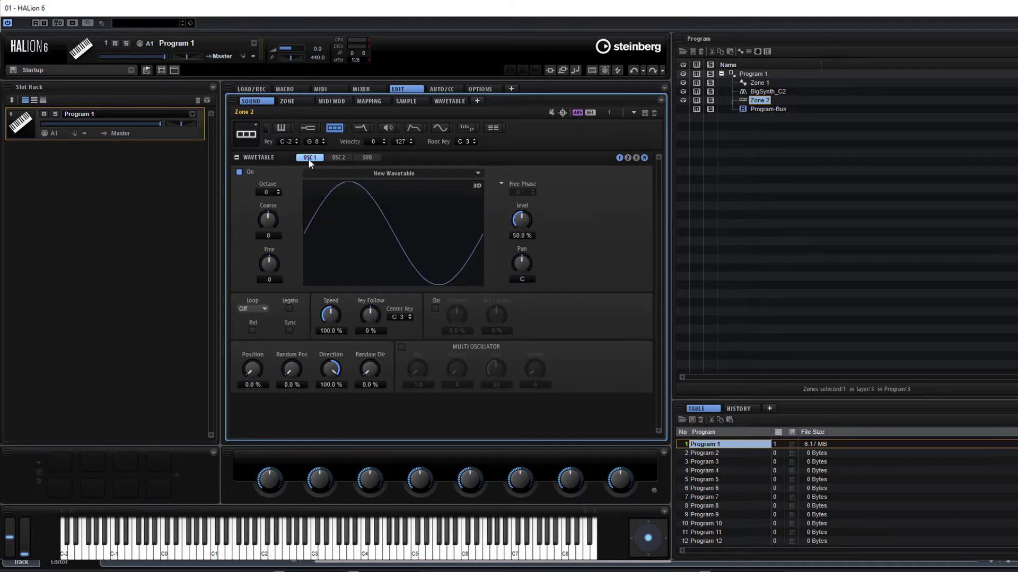
Load the Agressive Sync wavetable from Anima's Loop On folder into Zone 2's OSC 1
click(492, 213)
click(504, 231)
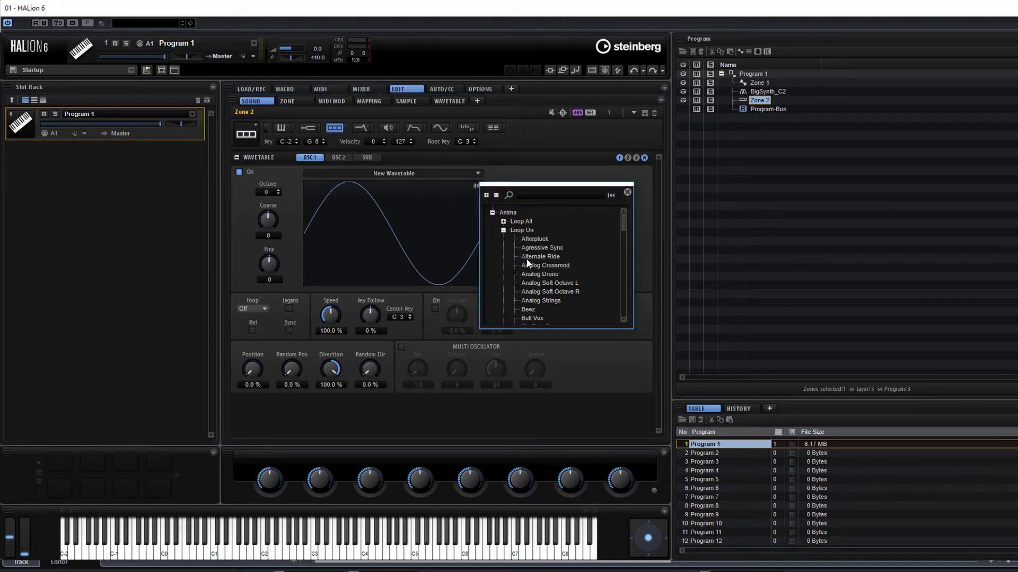
double_click(560, 248)
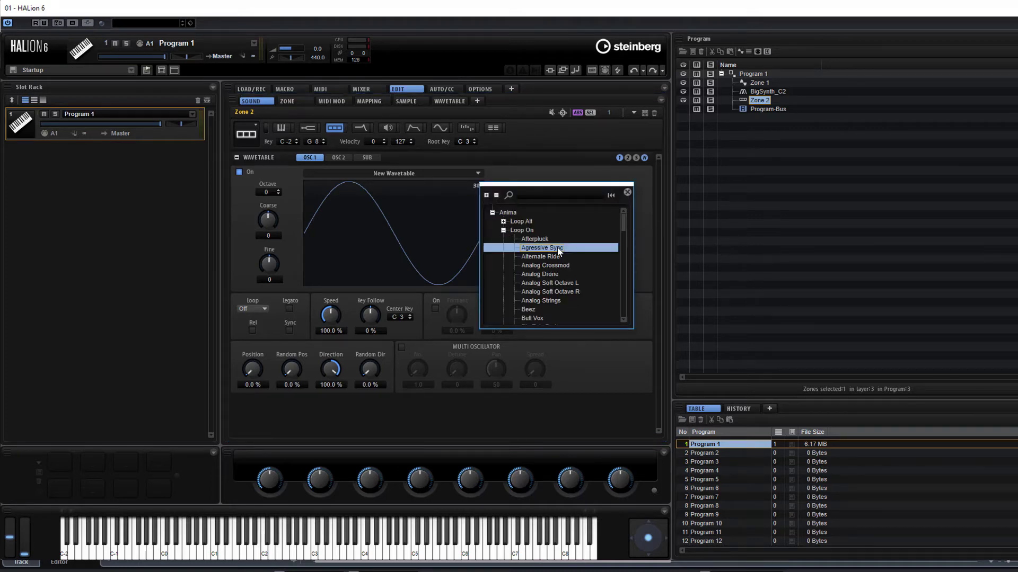
Solo Zone 2 and enable OSC 1's formant at 49 %
click(711, 100)
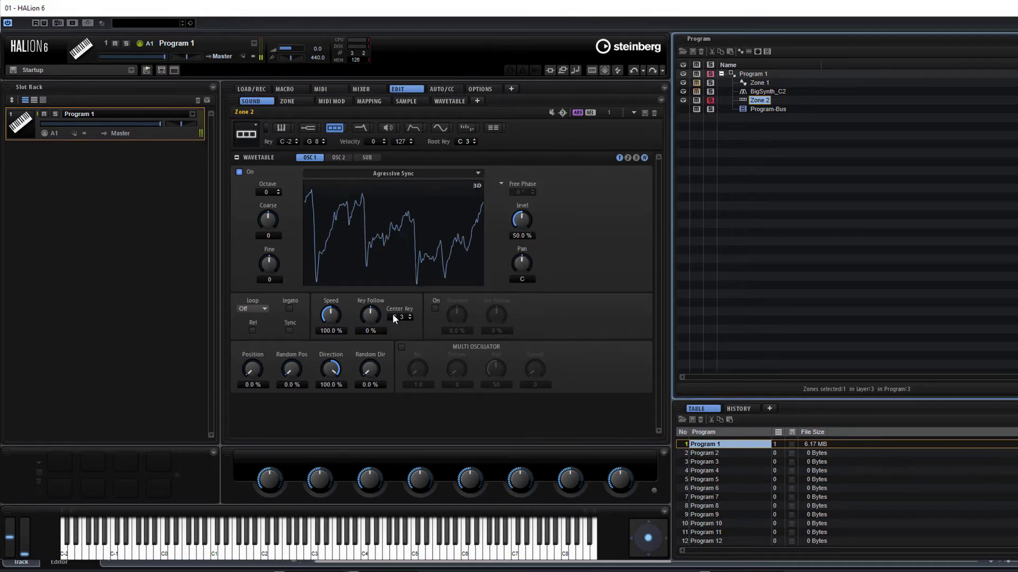
click(434, 309)
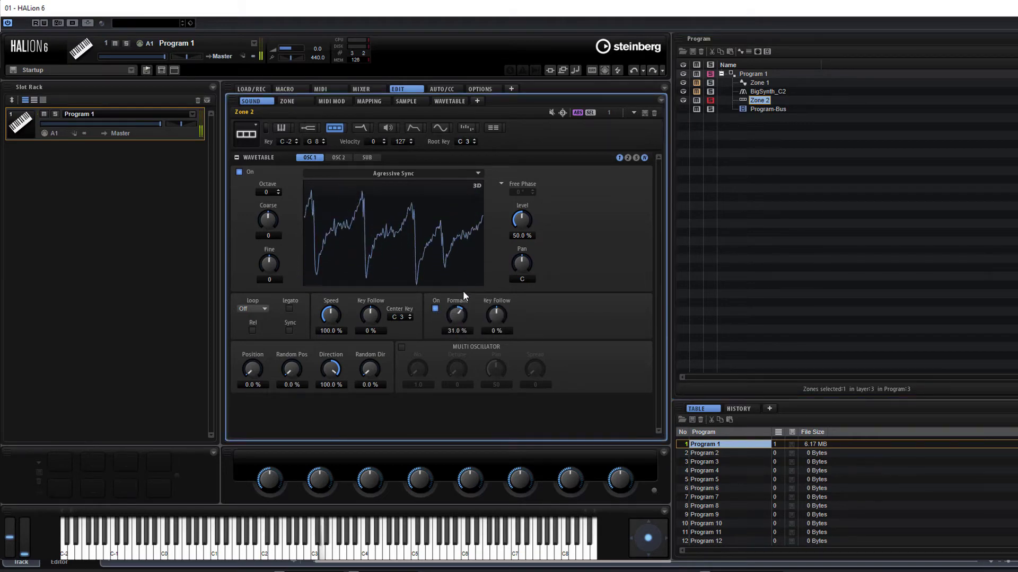
drag(455, 321, 415, 351)
Enable OSC 1's multi oscillator in Zone 2 with 3 voices, detune 19 and spread 38
click(402, 348)
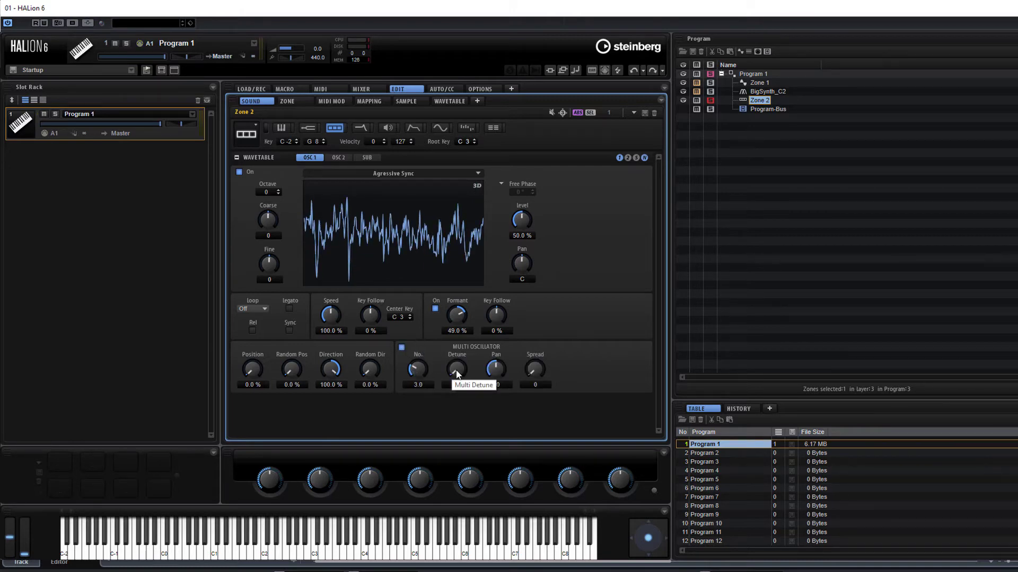
drag(456, 370, 457, 348)
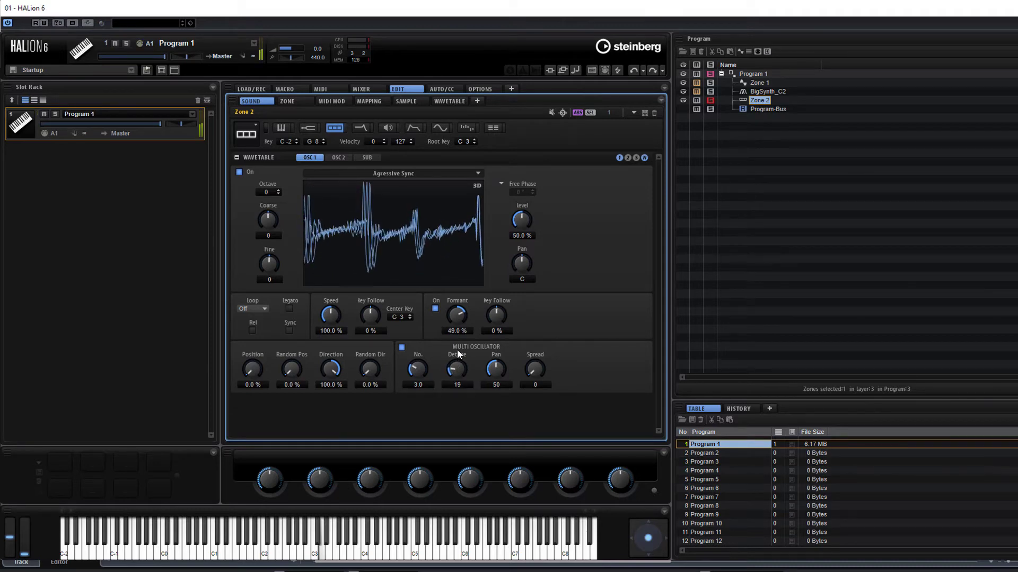
drag(533, 370, 549, 345)
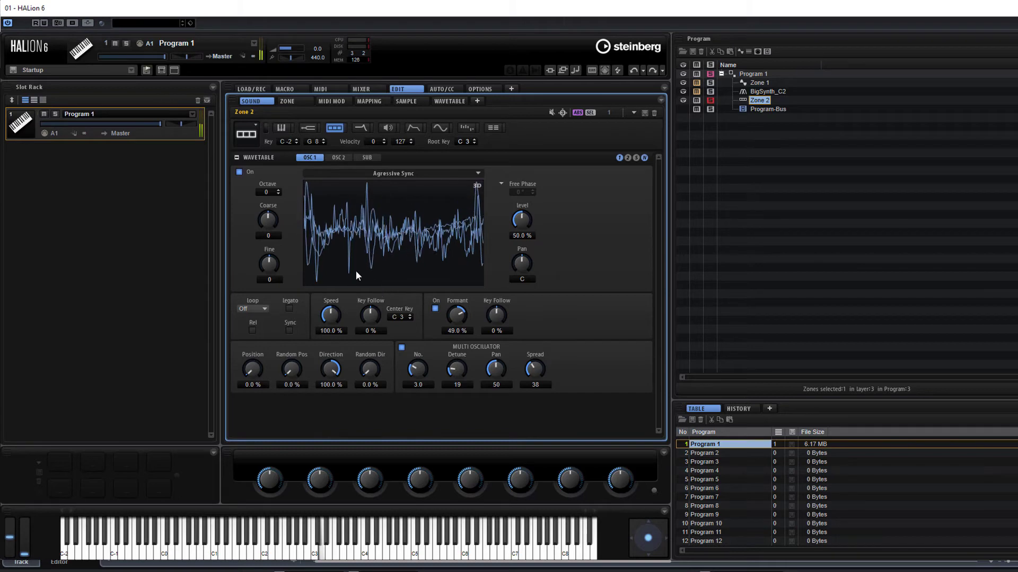
Set Zone 2's OSC 1 octave to -1 and unsolo the zone
drag(271, 223, 263, 194)
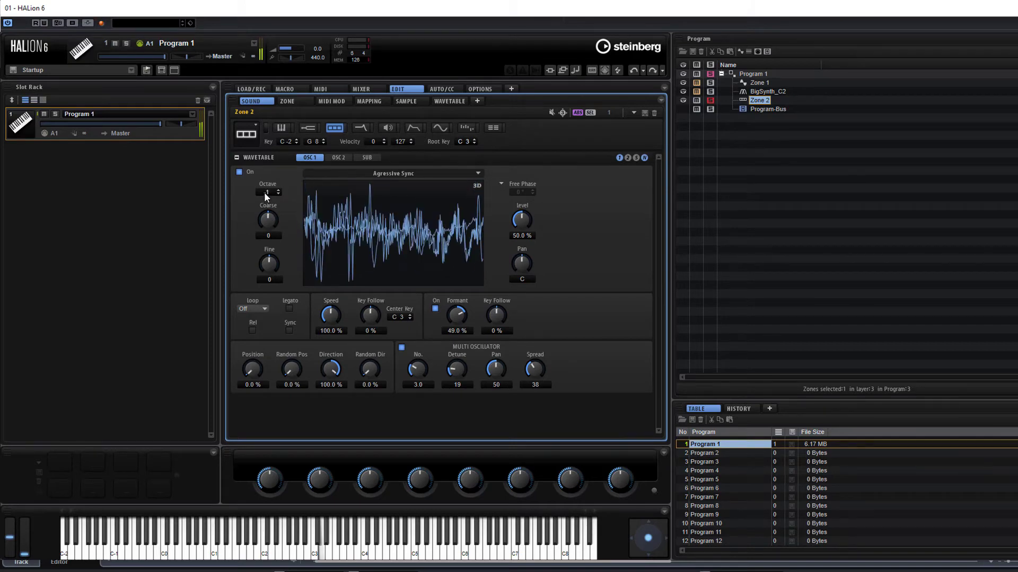
click(697, 100)
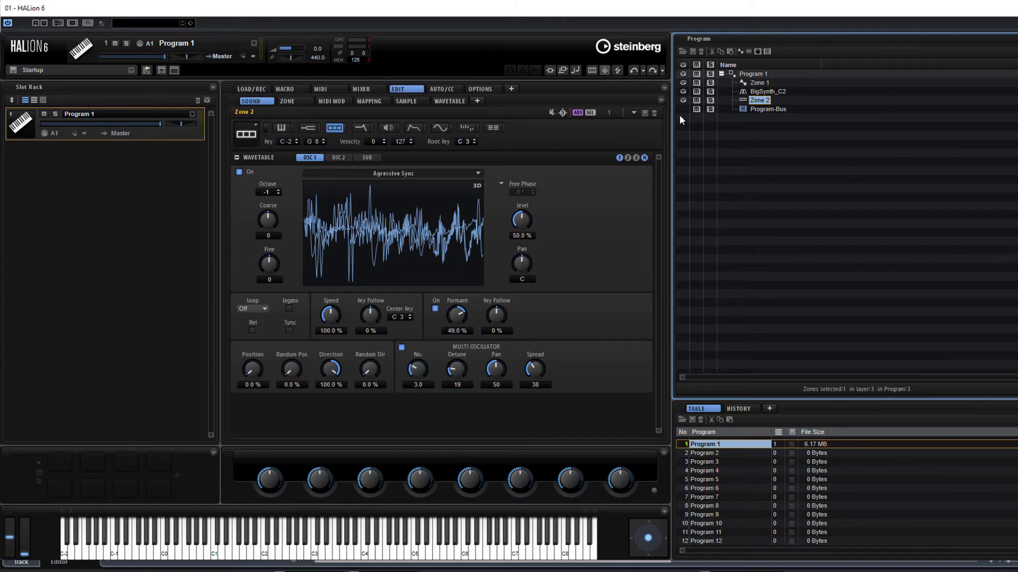
Solo Zone 1 and shape its amp envelope with the sustain node at 823 ms and a release of about 824 ms
click(756, 84)
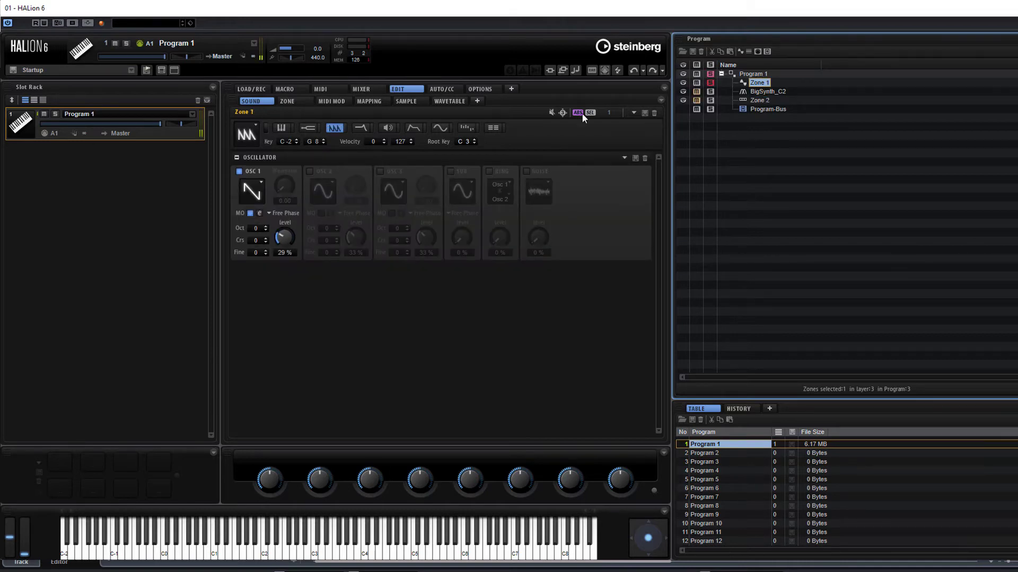
click(413, 128)
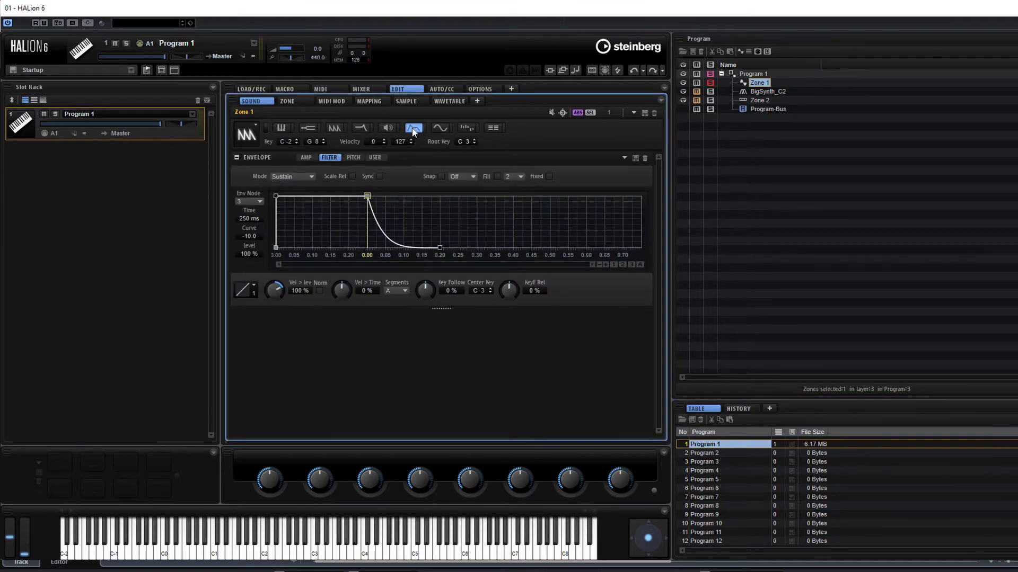
click(307, 159)
drag(423, 246, 623, 267)
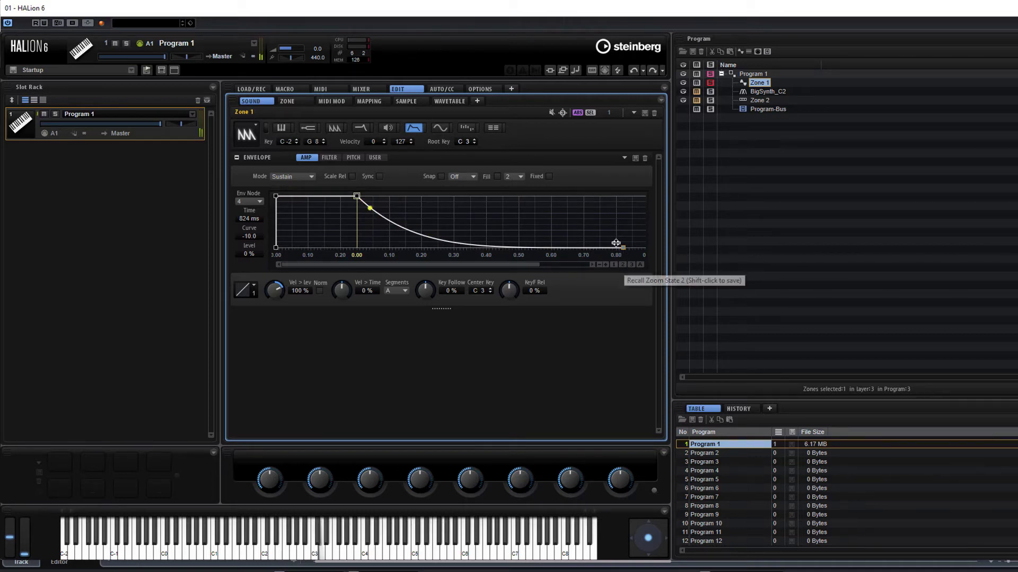
drag(357, 196, 531, 196)
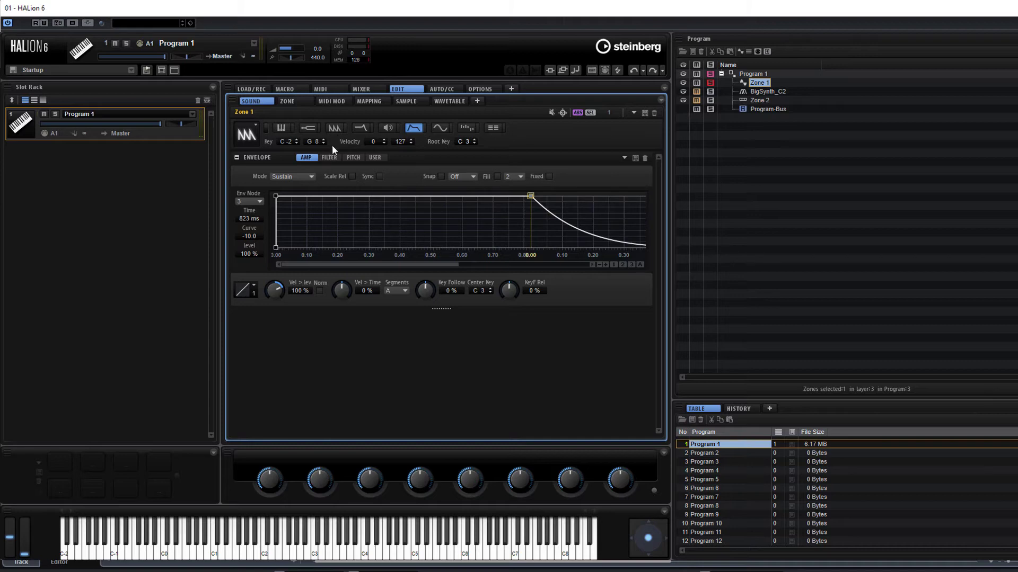
Apply a Classic LP24 filter to Zone 1 with a cutoff of 263 Hz and an envelope amount of 100 %
click(364, 129)
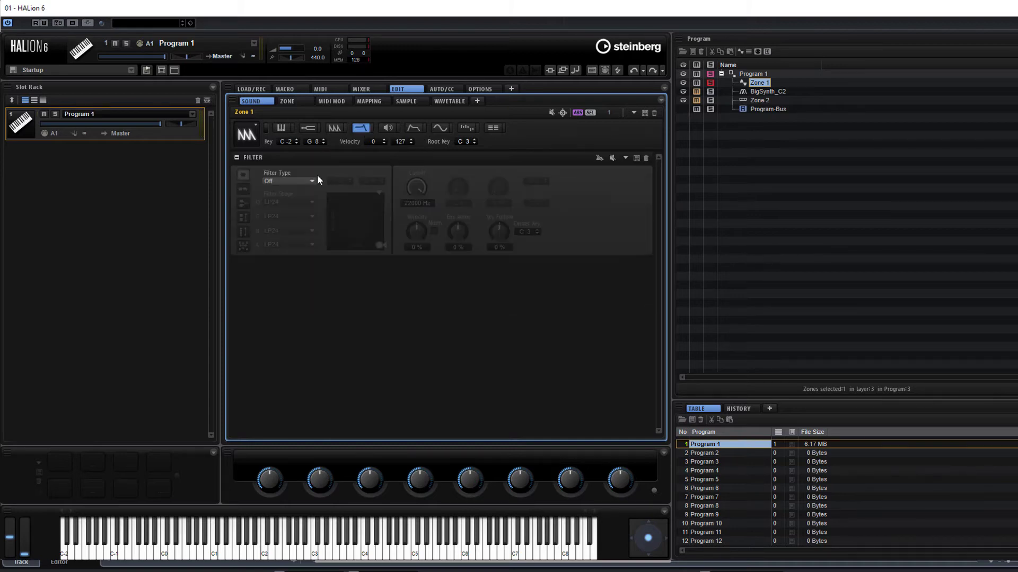
click(279, 182)
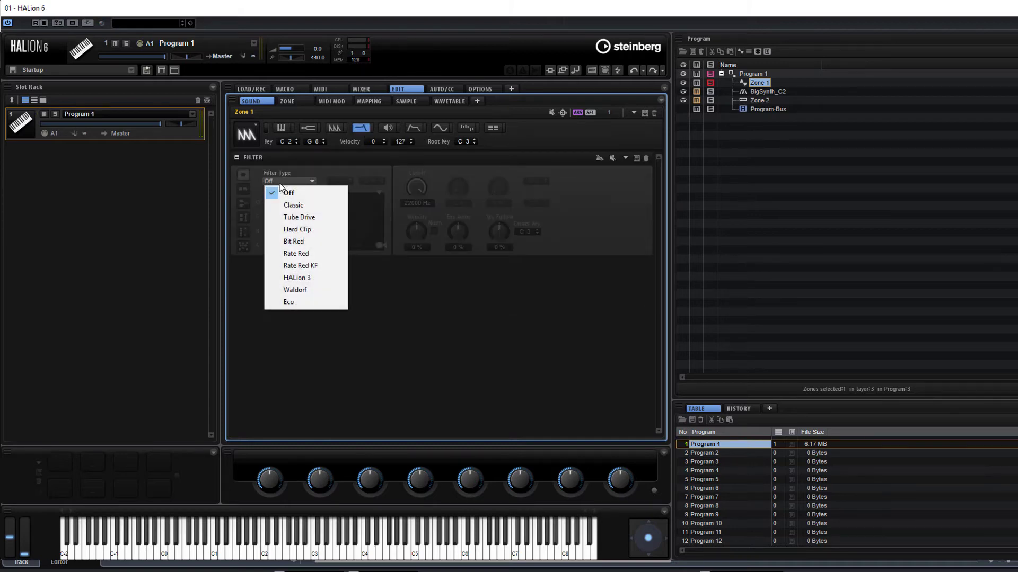
click(291, 208)
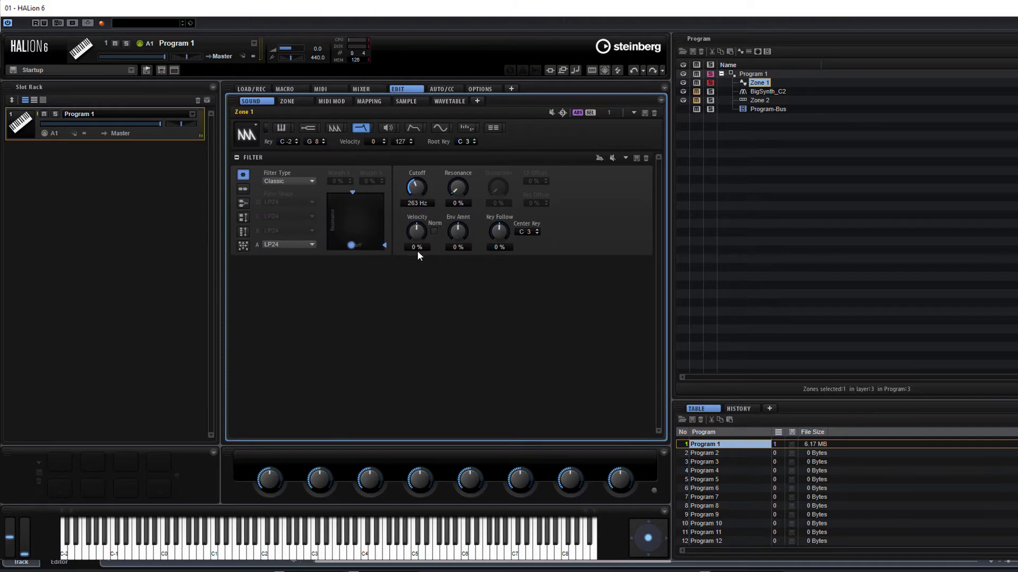
drag(455, 228, 466, 190)
Shape Zone 1's filter envelope with a 40 % sustain level at 142 ms and a 736 ms release
click(414, 128)
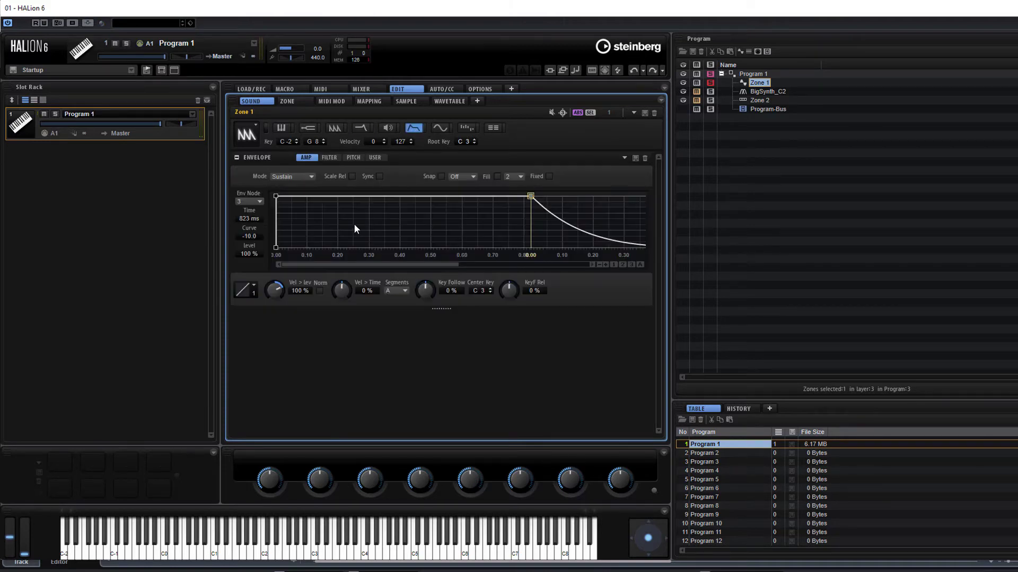
click(328, 157)
drag(367, 196, 328, 226)
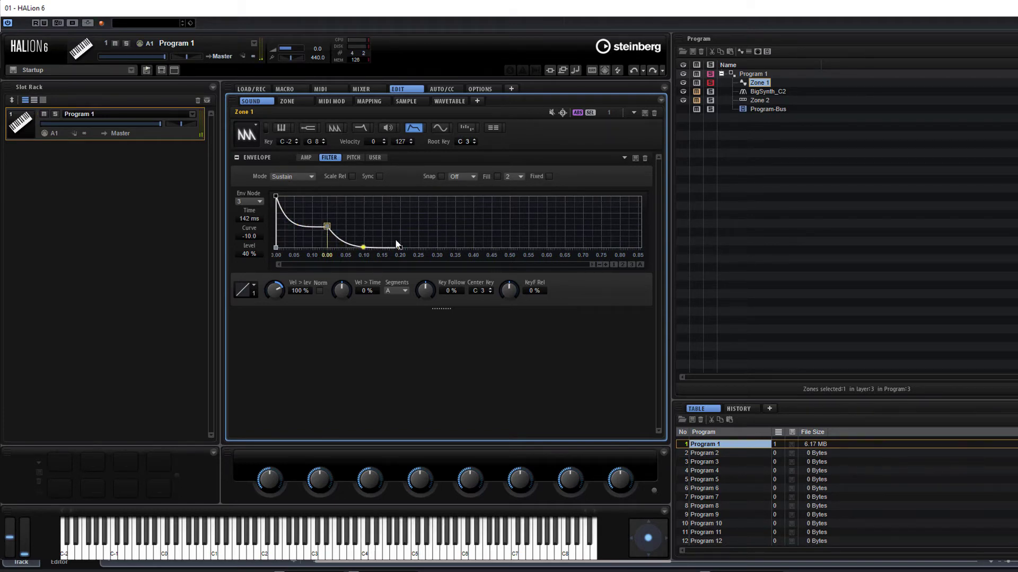
drag(403, 250, 592, 257)
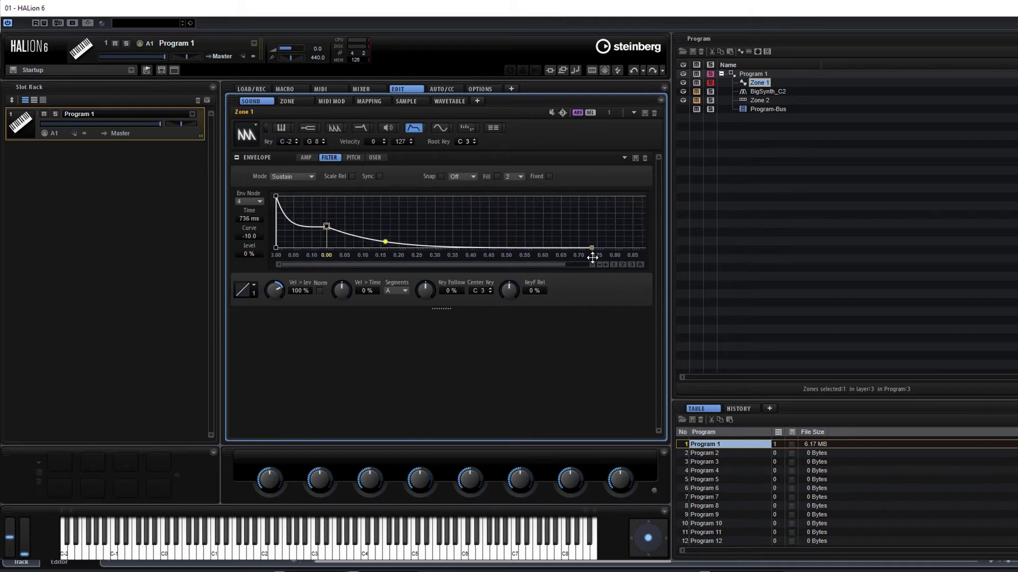
Add a filter envelope node at 180 ms and 78 %, and set the sustain node to about 395 ms and 7 %
drag(327, 227, 448, 228)
drag(307, 214, 337, 207)
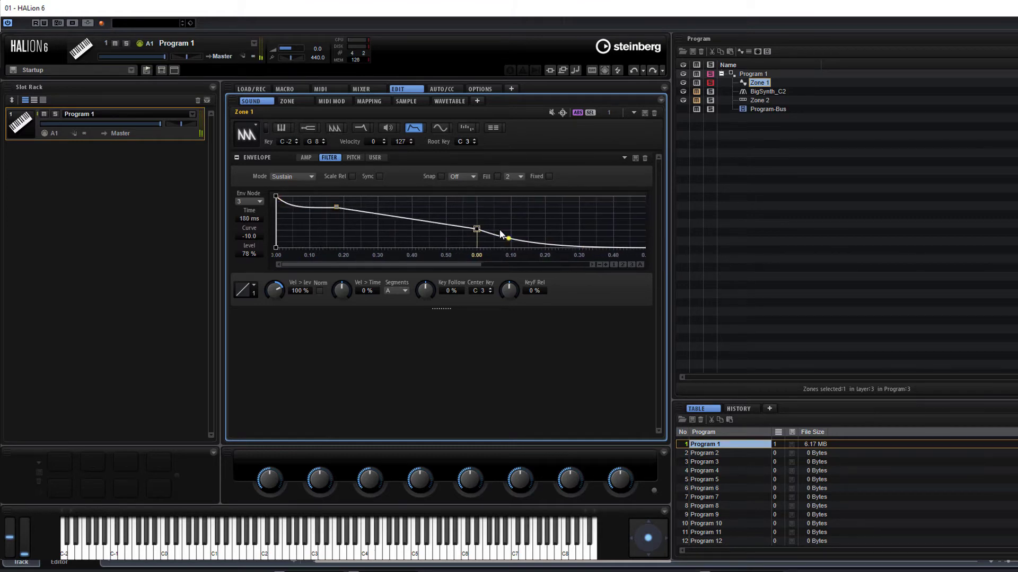
drag(479, 231, 404, 244)
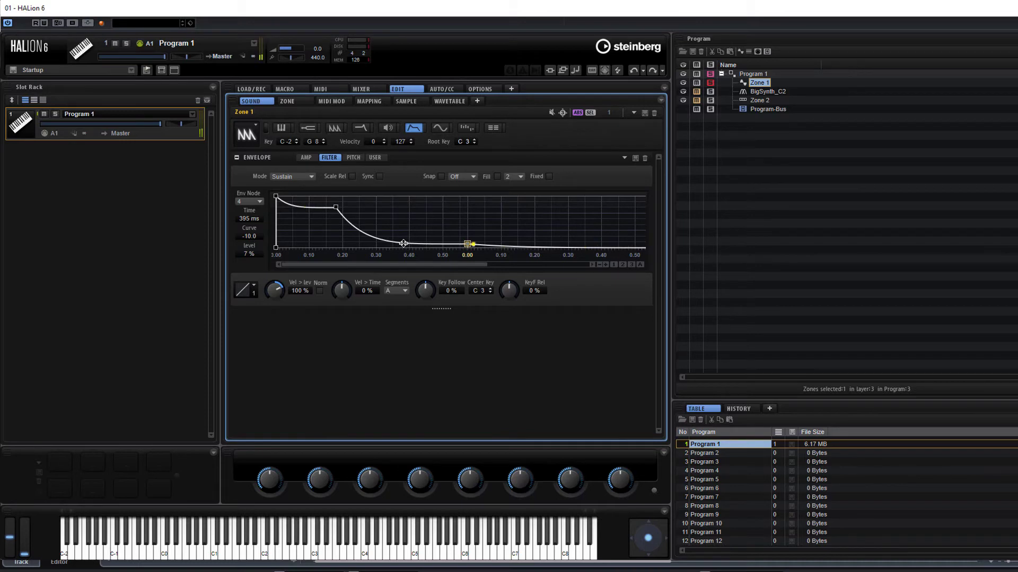
Set Zone 1's filter cutoff to 22000 Hz and resonance to 24 %, and solo BigSynth_C2 along with Zone 1
click(362, 128)
drag(416, 197, 426, 122)
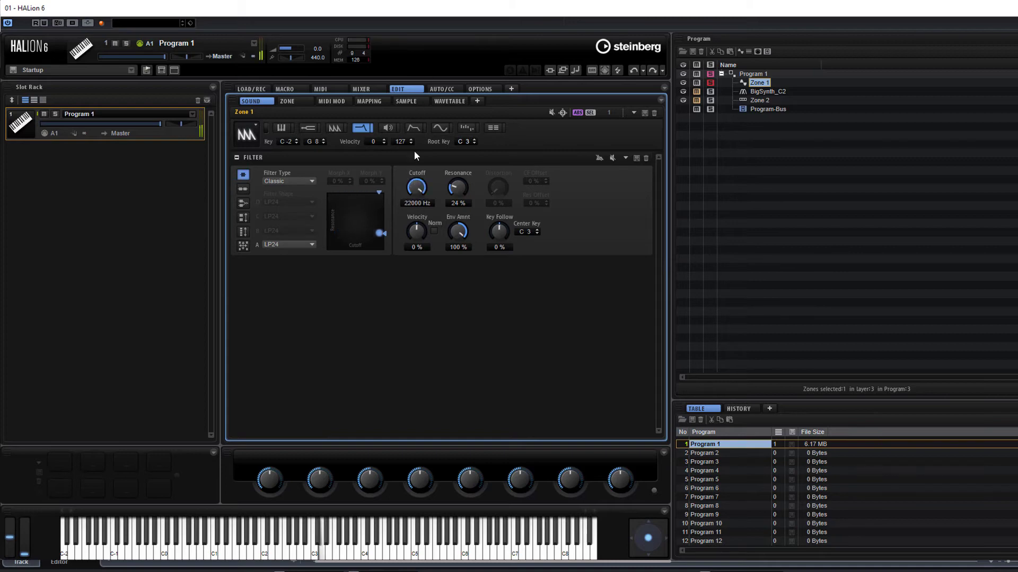
click(711, 91)
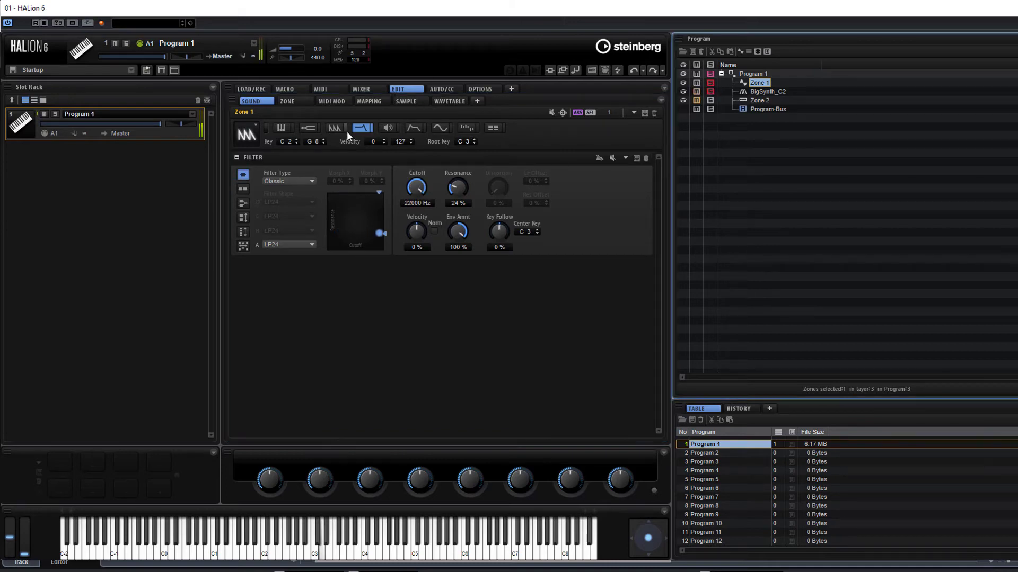
drag(417, 196, 411, 318)
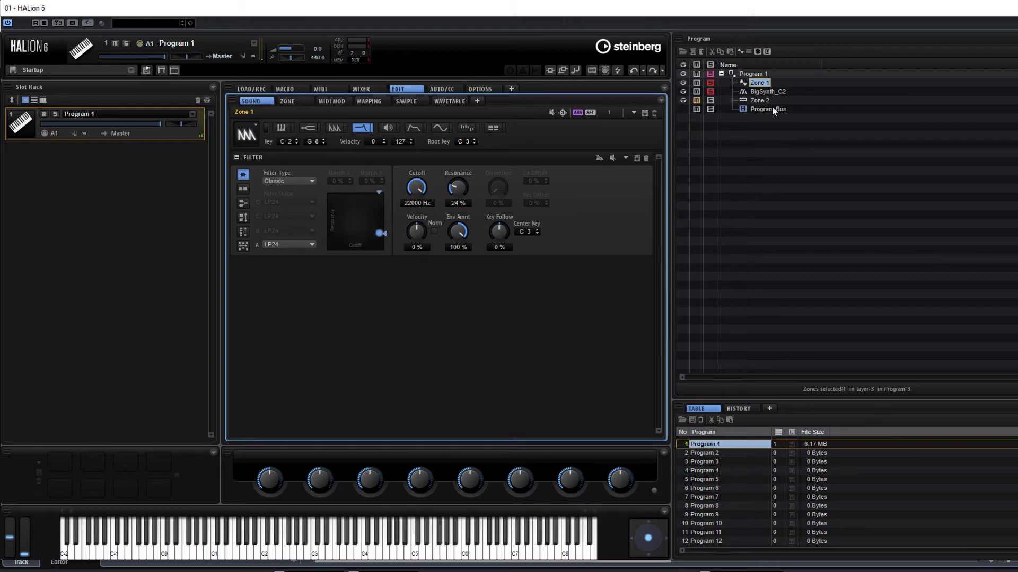
Solo only the BigSynth_C2 zone and lengthen its amp envelope release to about 695 ms
click(761, 92)
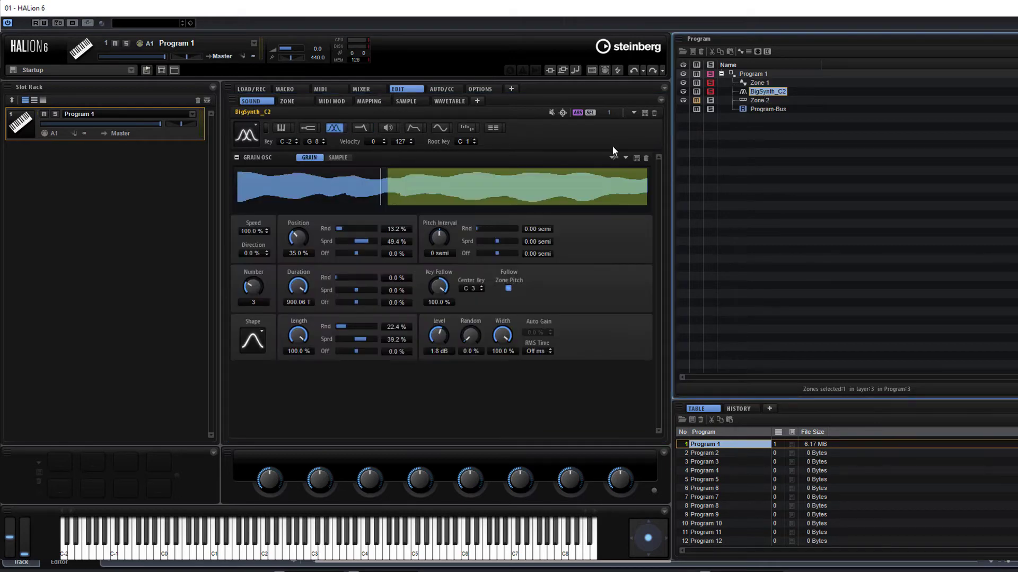
click(414, 129)
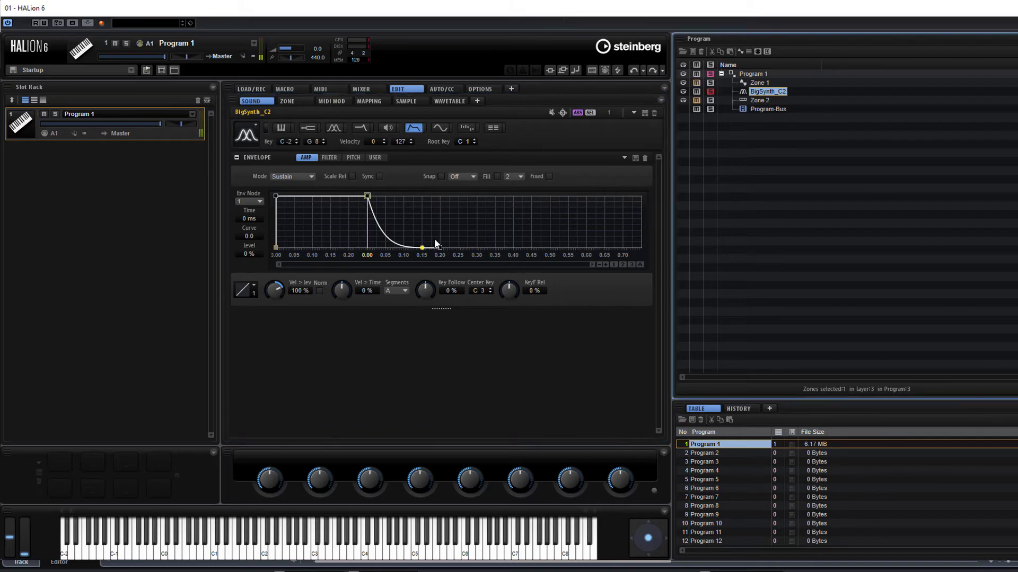
drag(440, 248, 617, 271)
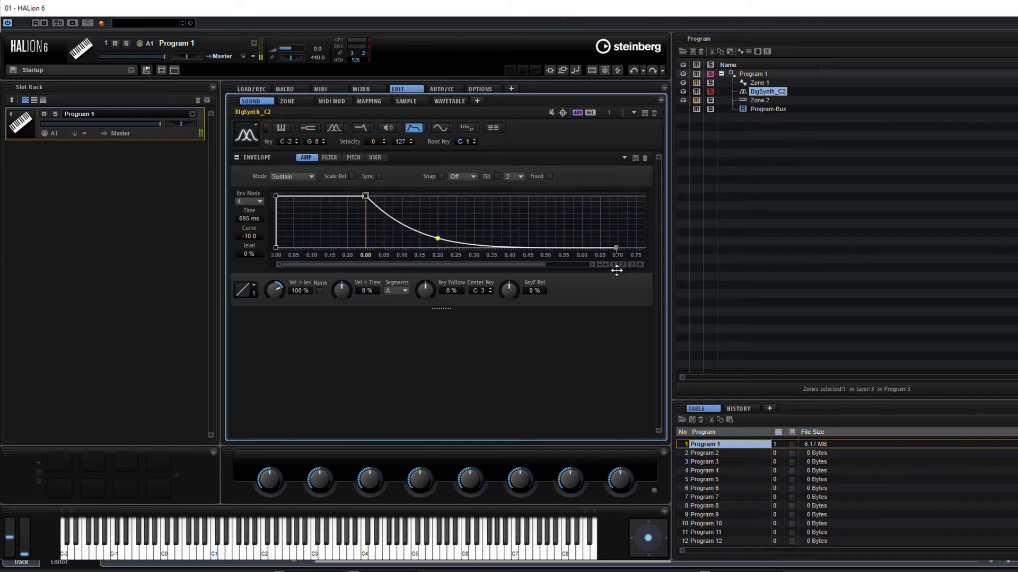
Give BigSynth_C2 a Tube Drive filter with 24 % resonance, 49 % distortion and 81 % envelope amount, and set its filter envelope release to 482 ms
click(361, 128)
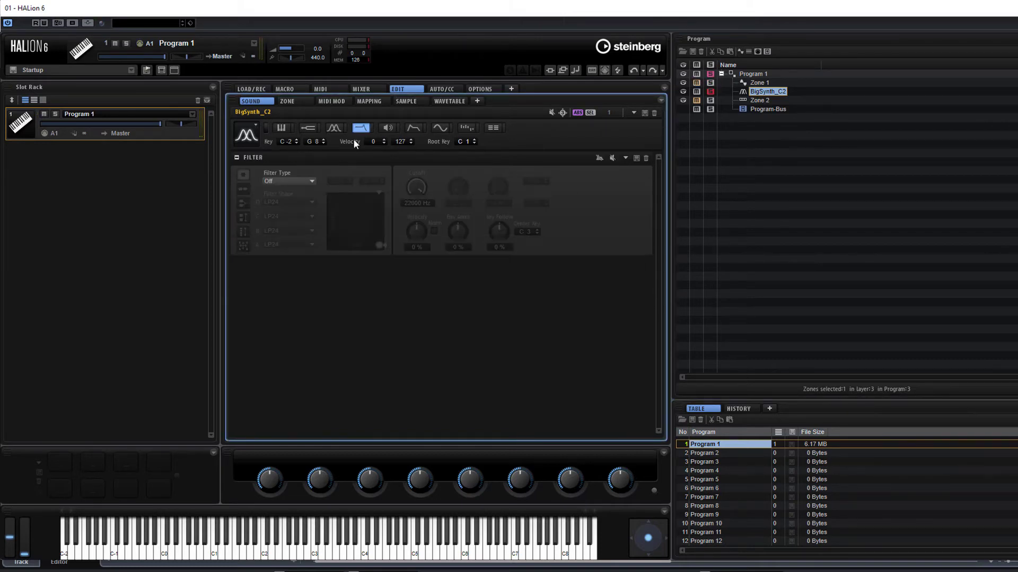
click(298, 181)
click(302, 219)
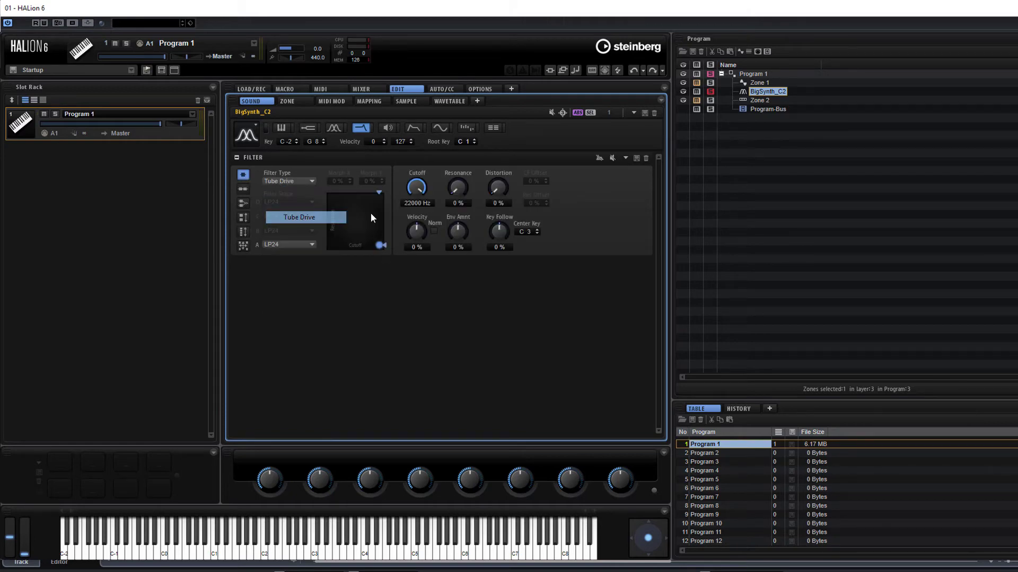
mouse_move(424, 194)
mouse_down()
mouse_move(407, 262)
mouse_move(426, 196)
mouse_up()
drag(463, 227, 458, 164)
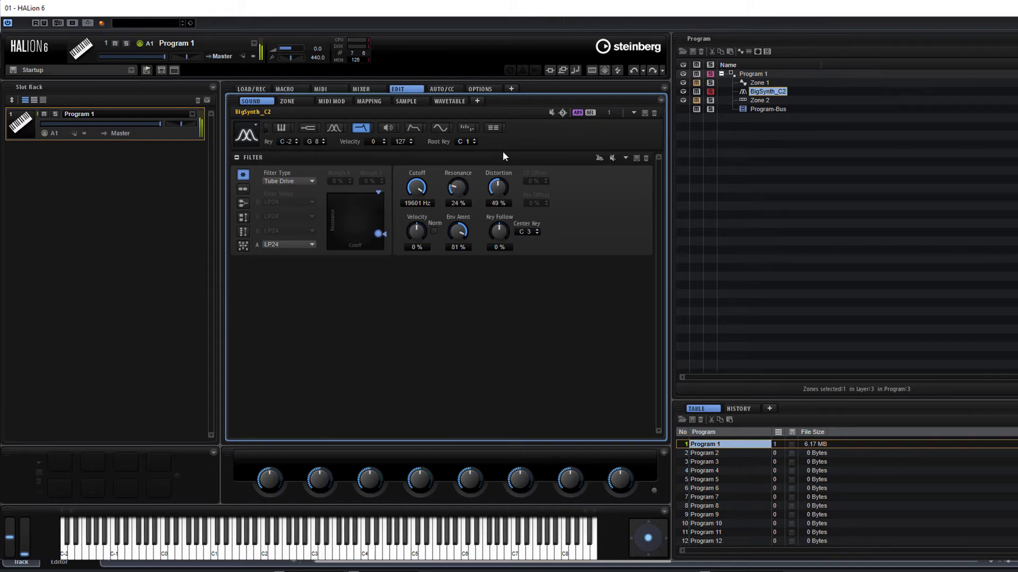
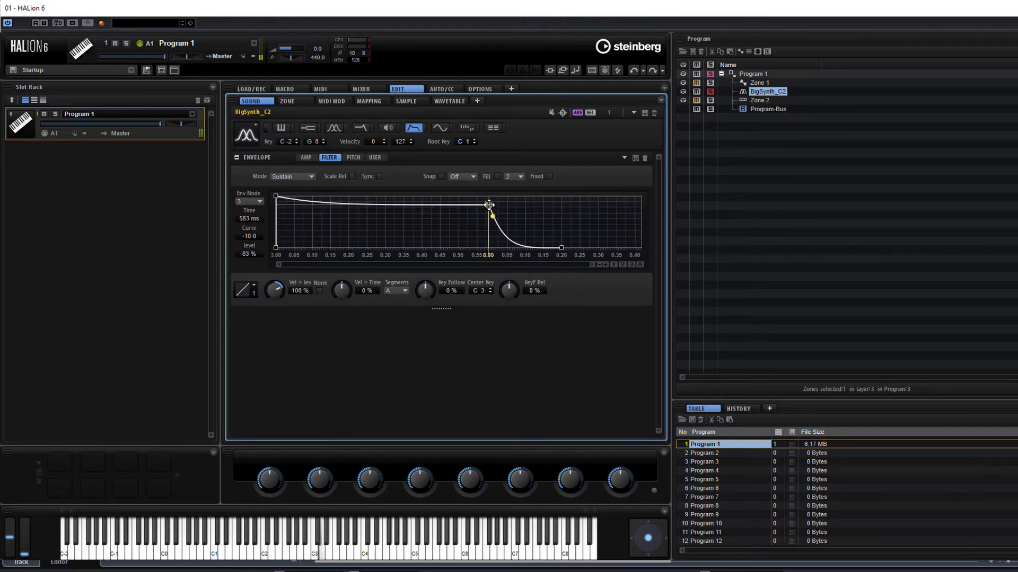
drag(563, 247, 647, 260)
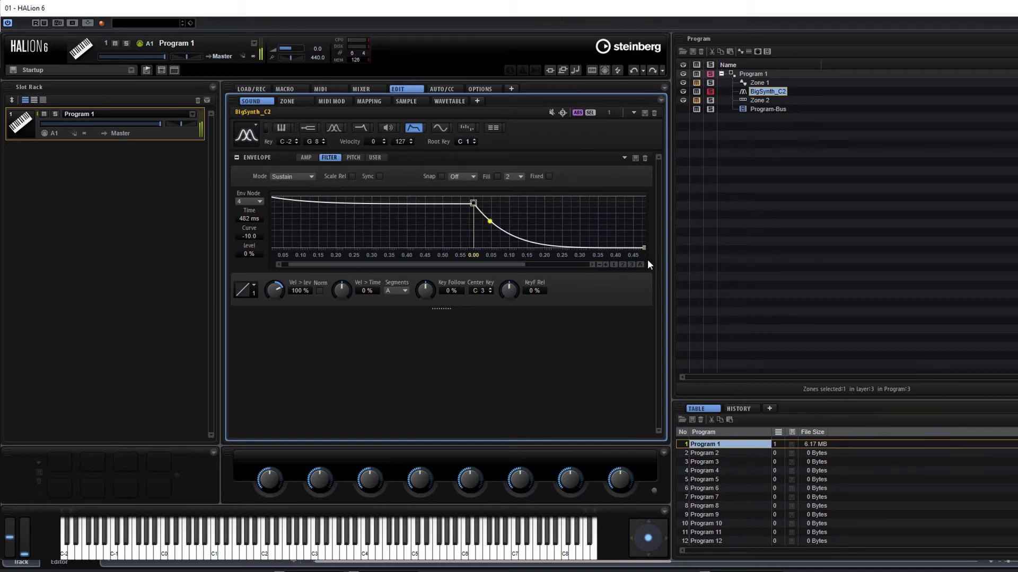
Solo only Zone 2 and set its filter type to Classic
click(711, 83)
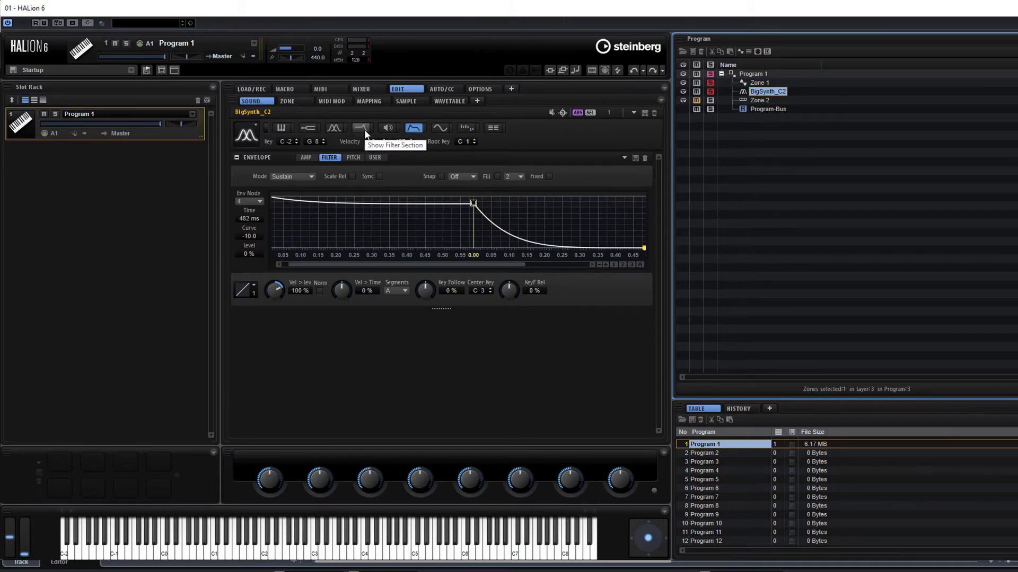
click(765, 100)
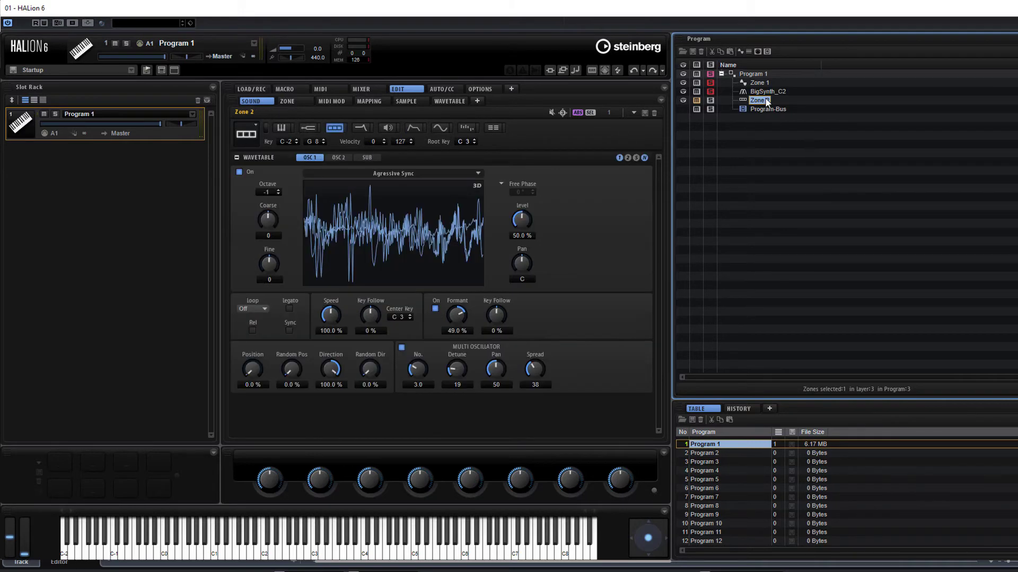
click(712, 81)
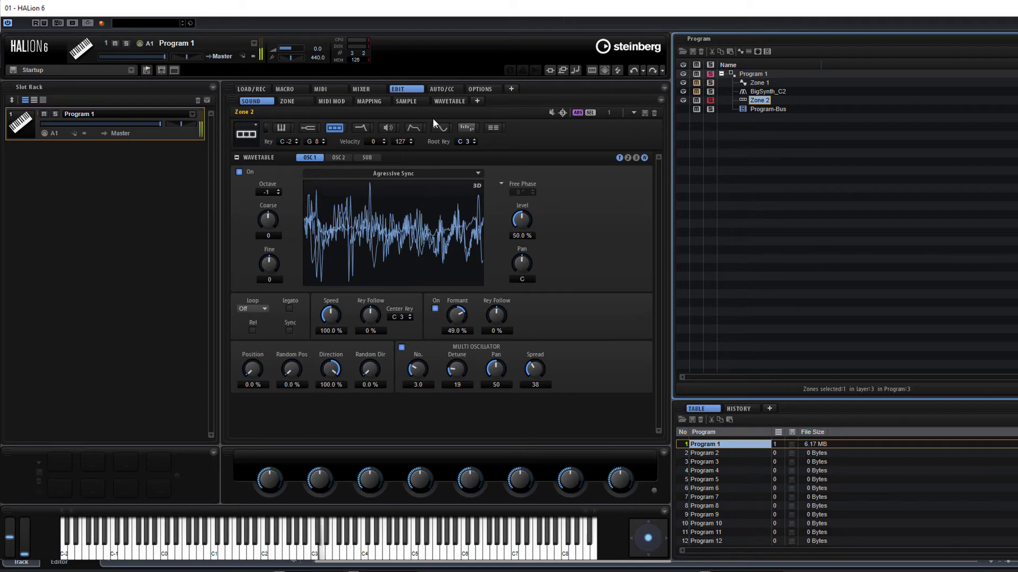
click(360, 128)
click(289, 181)
click(298, 208)
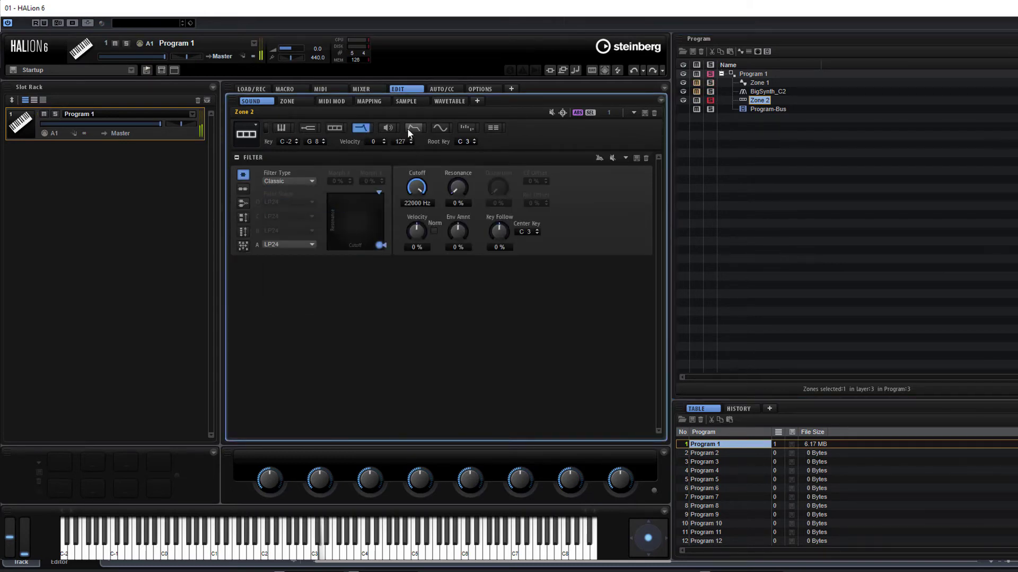
Delay and slightly lower the sustain node of Zone 2's amp envelope, and lengthen the release to 768 ms
click(410, 130)
drag(367, 196, 499, 218)
drag(548, 244, 671, 243)
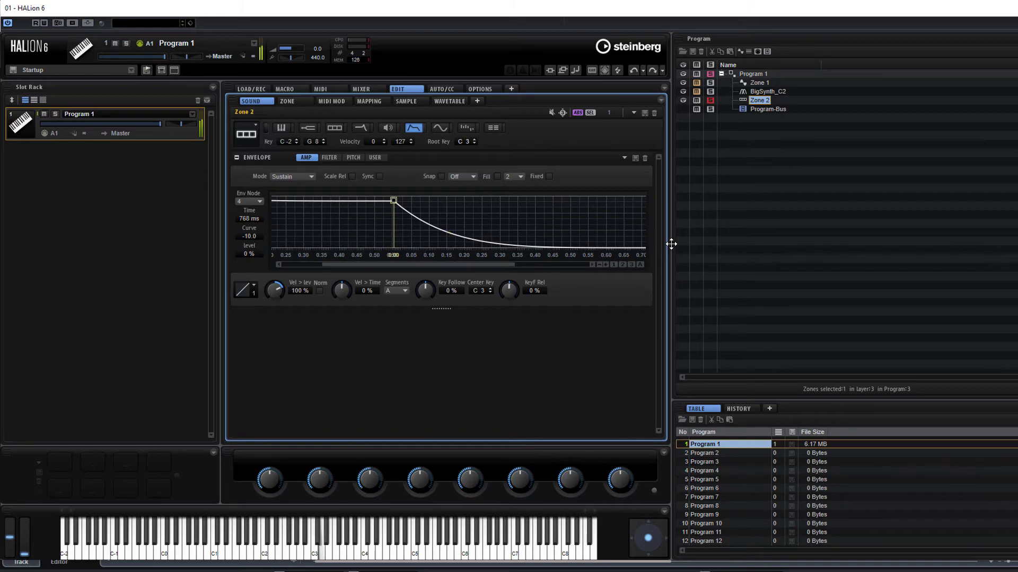
Set Zone 2's filter cutoff to 97 Hz, resonance to 53 % and envelope amount to 100 %
click(362, 128)
click(295, 181)
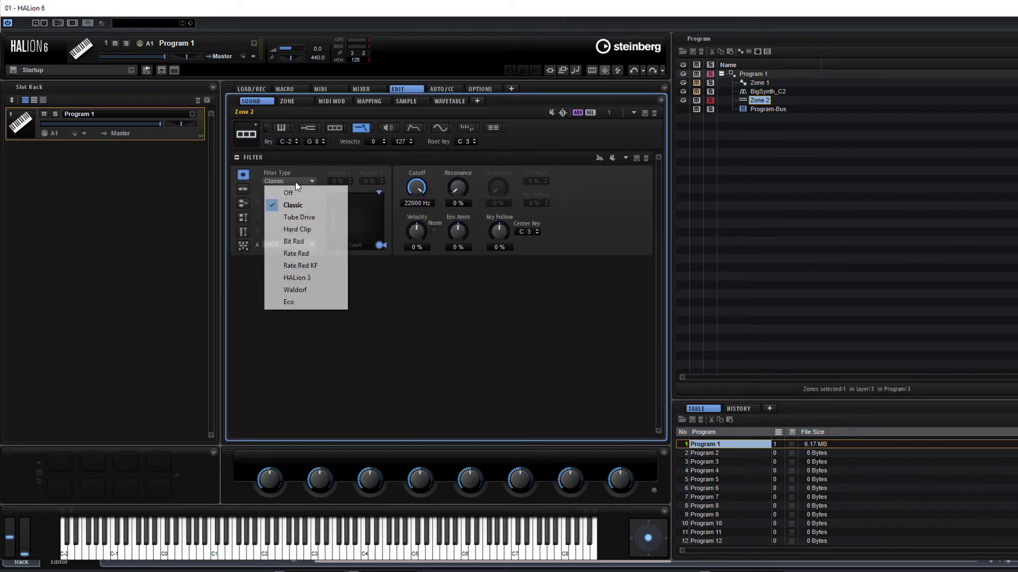
drag(416, 188, 440, 135)
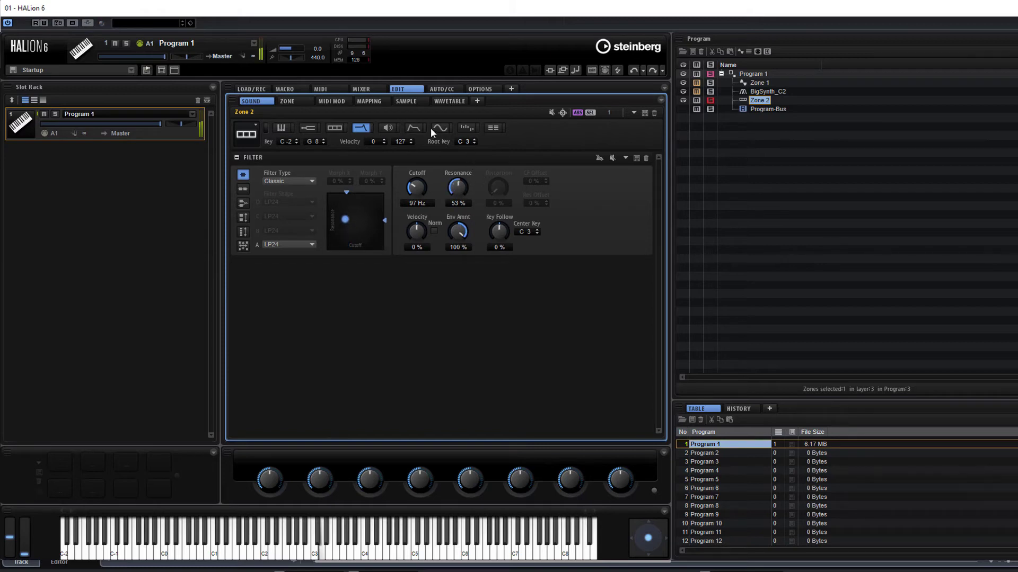
Lower the sustain level of Zone 2's filter envelope to less than half and lengthen its release to 697 ms
click(415, 128)
click(332, 158)
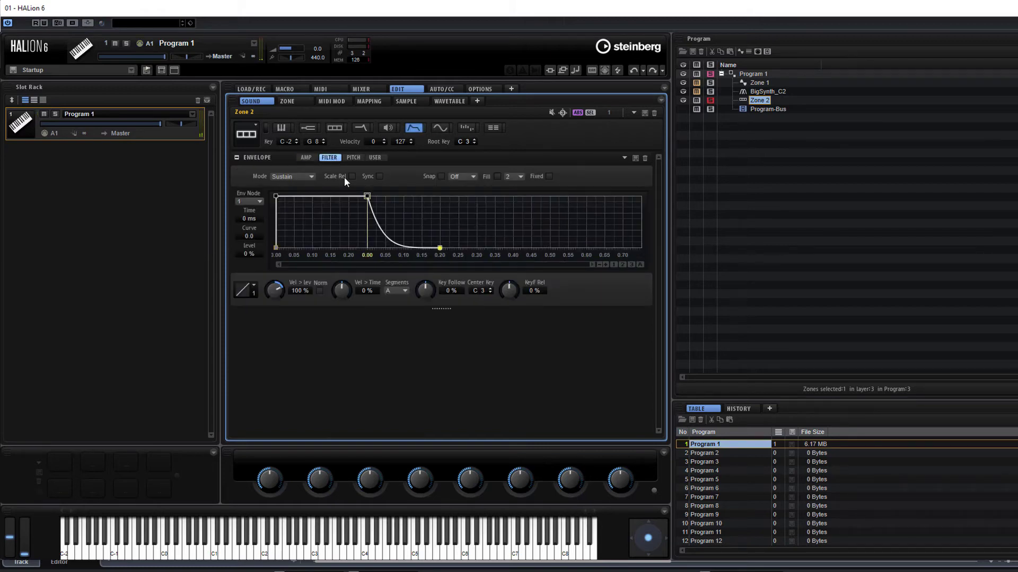
drag(366, 197, 355, 229)
drag(427, 252, 602, 256)
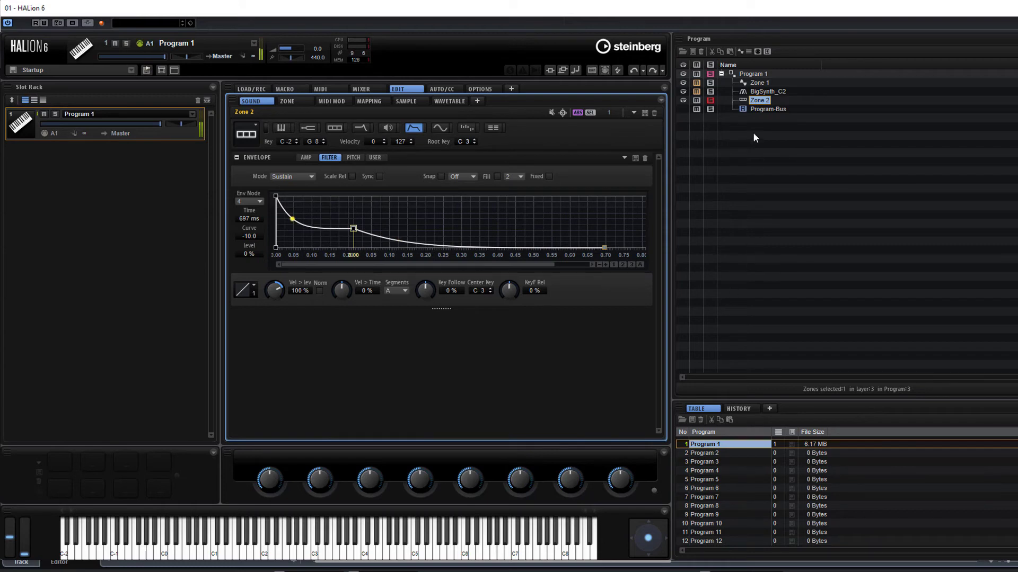
Solo all three zones together and show Zone 1's oscillator settings
click(711, 90)
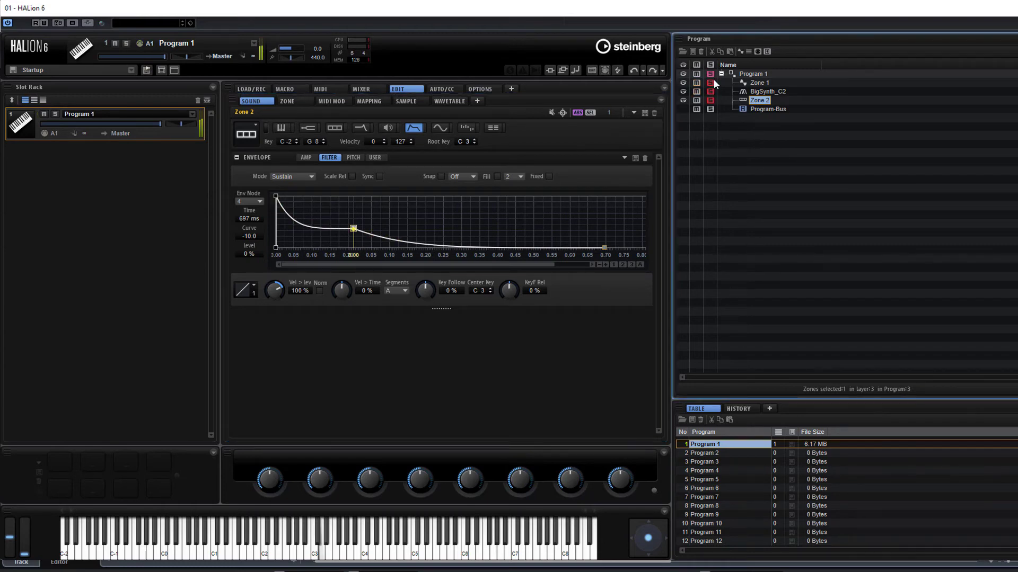
click(758, 82)
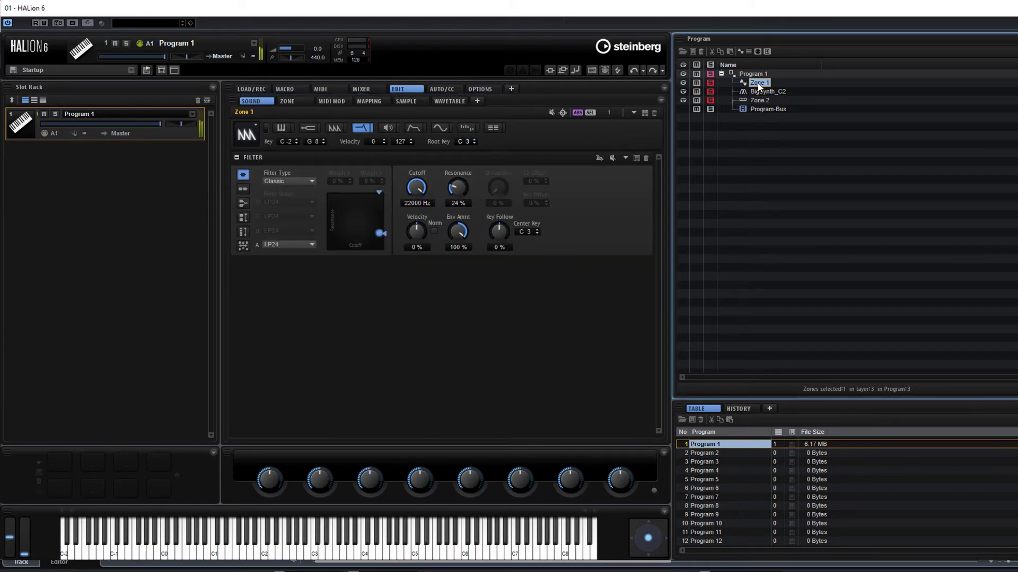
click(309, 129)
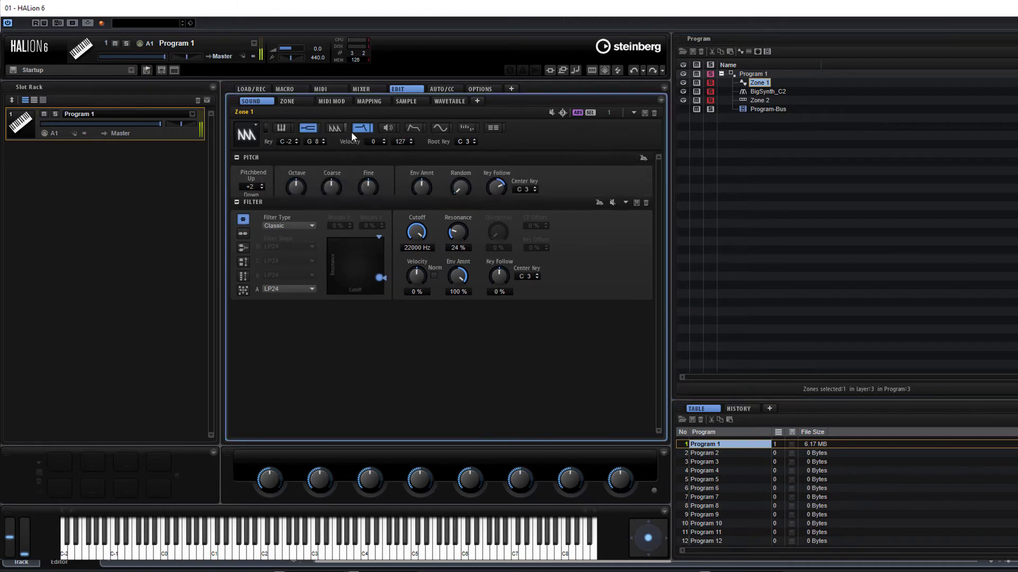
click(342, 132)
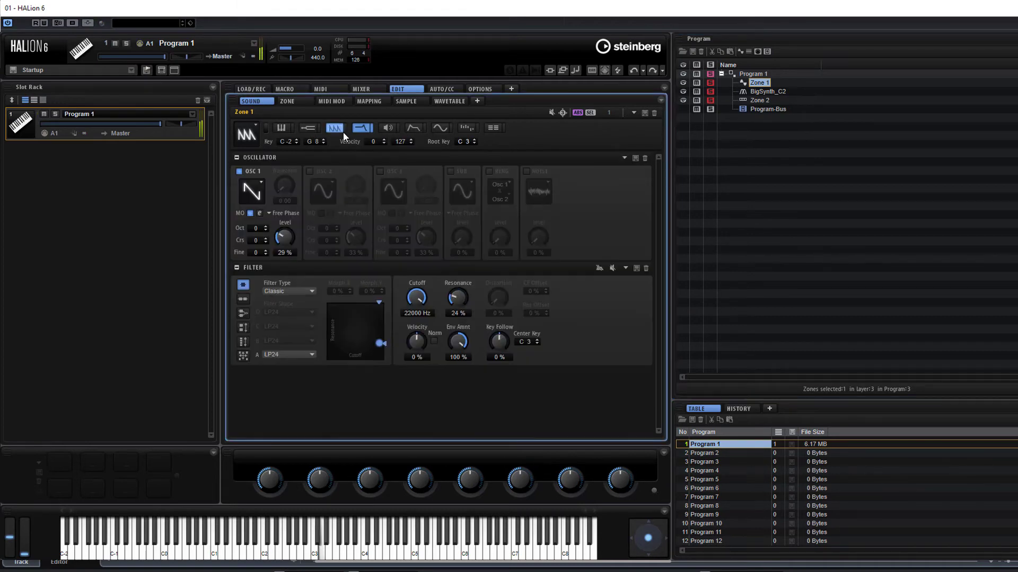
click(281, 128)
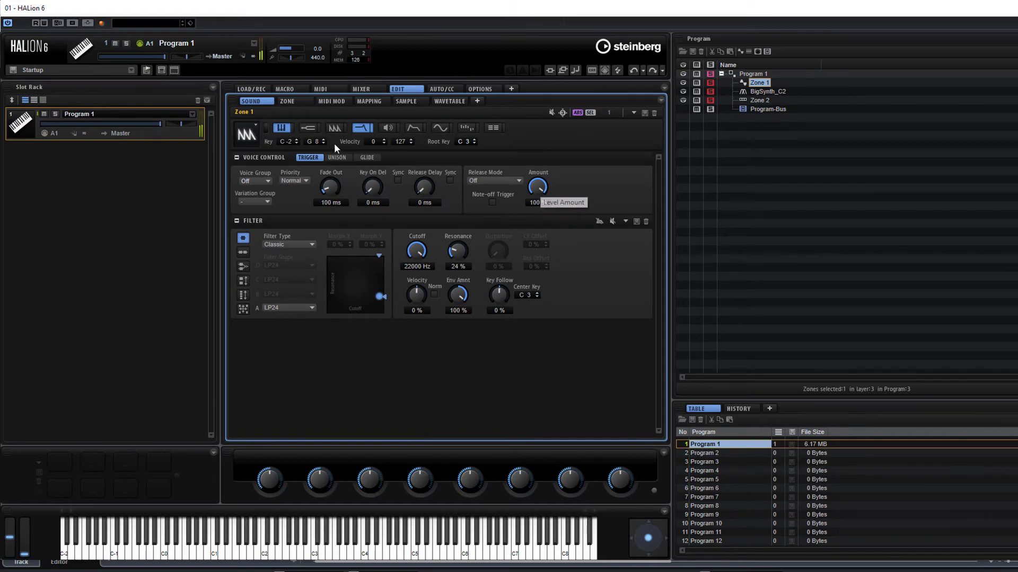
click(313, 127)
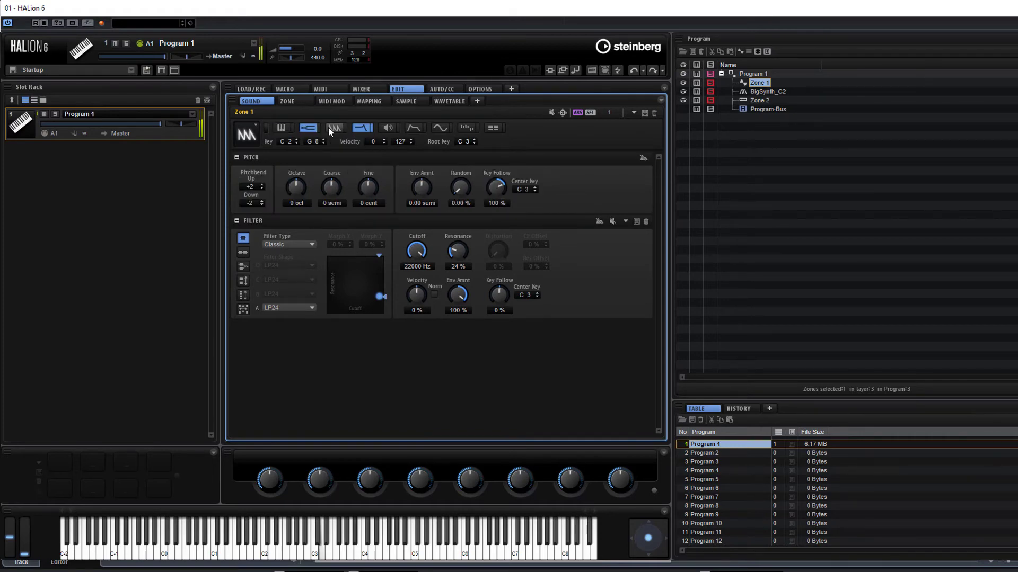
click(339, 130)
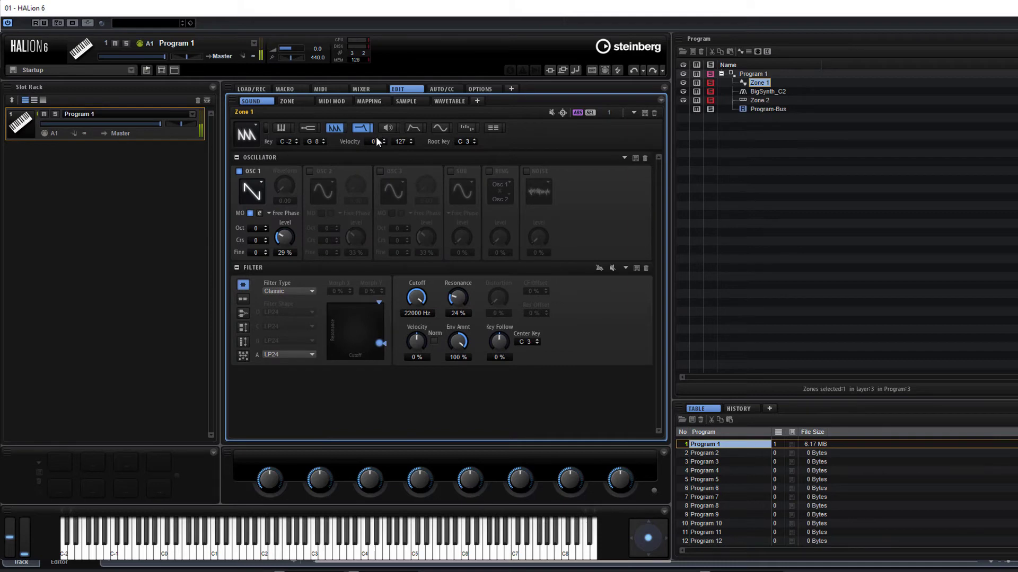
Set Zone 1's oscillator 1 to 24 % level, octave -2 and fine tuning 8
mouse_move(291, 233)
mouse_down()
mouse_move(280, 275)
mouse_move(275, 244)
mouse_up()
drag(280, 238, 282, 227)
drag(272, 164, 265, 245)
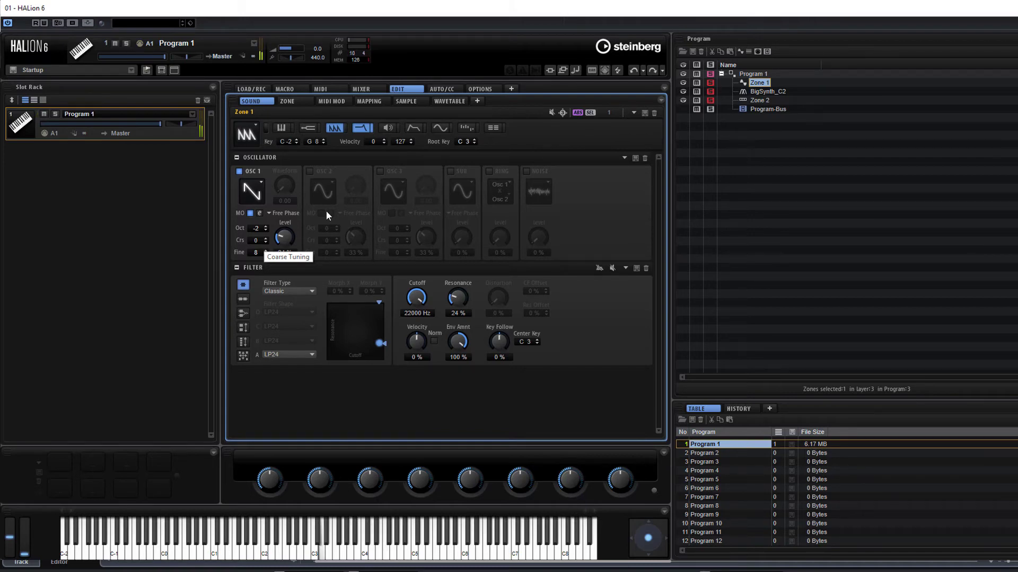
Clear the solo state of all zones and view Zone 1's step modulator and modulation matrix
click(711, 82)
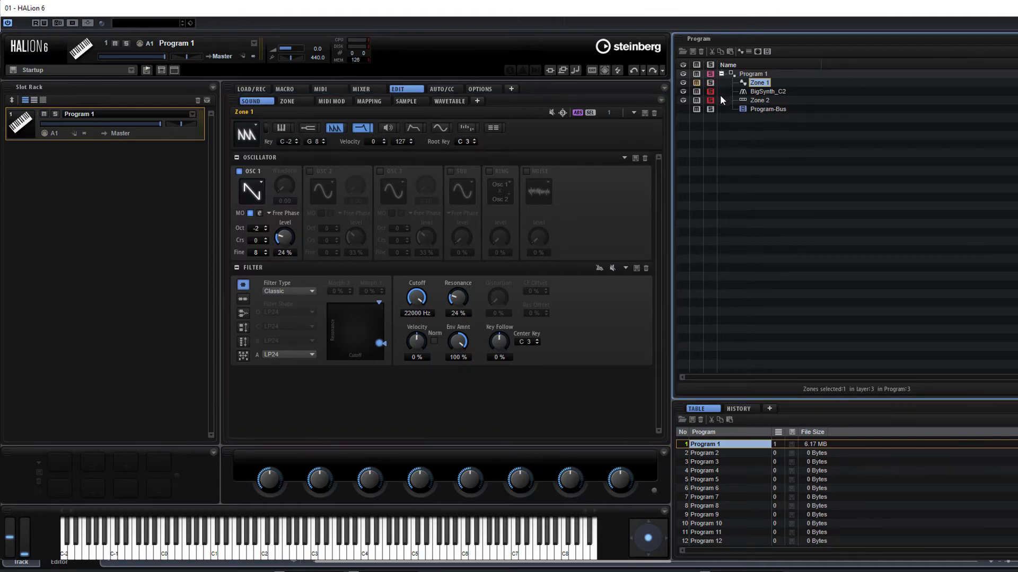
click(710, 91)
double_click(755, 83)
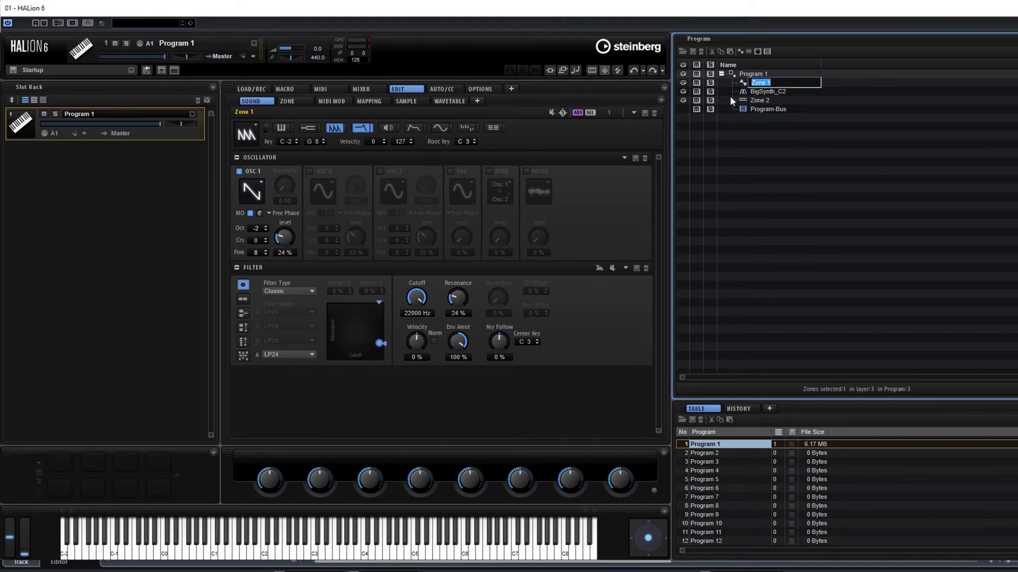
click(552, 148)
click(469, 129)
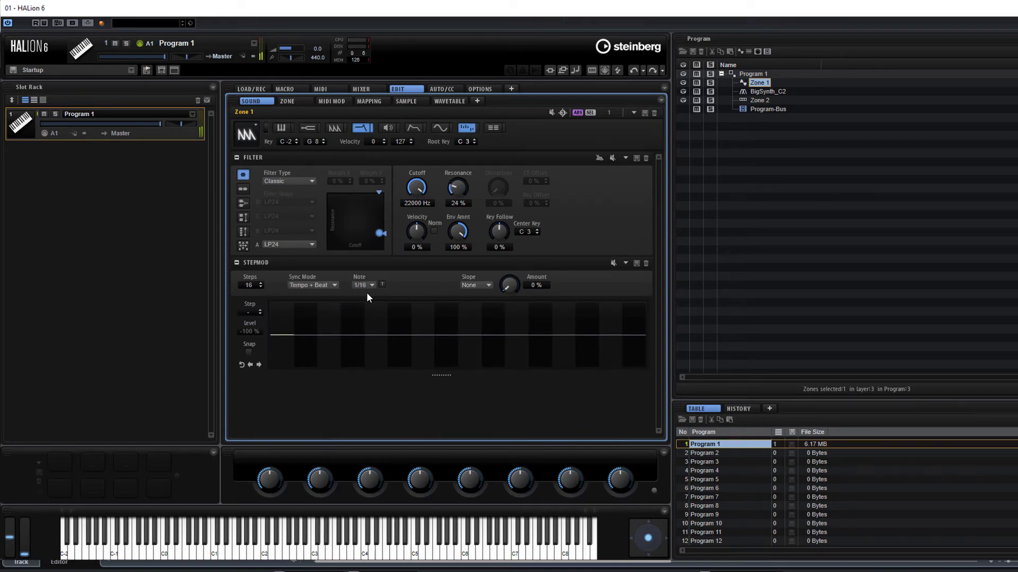
click(492, 128)
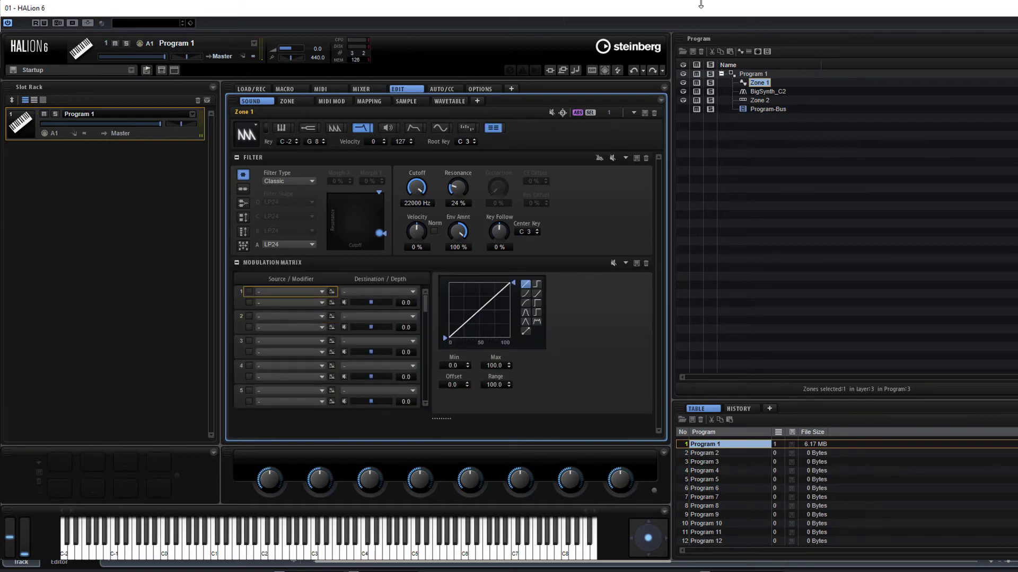
Add a FlexPhraser MIDI module from the Player category to Program 1
click(757, 52)
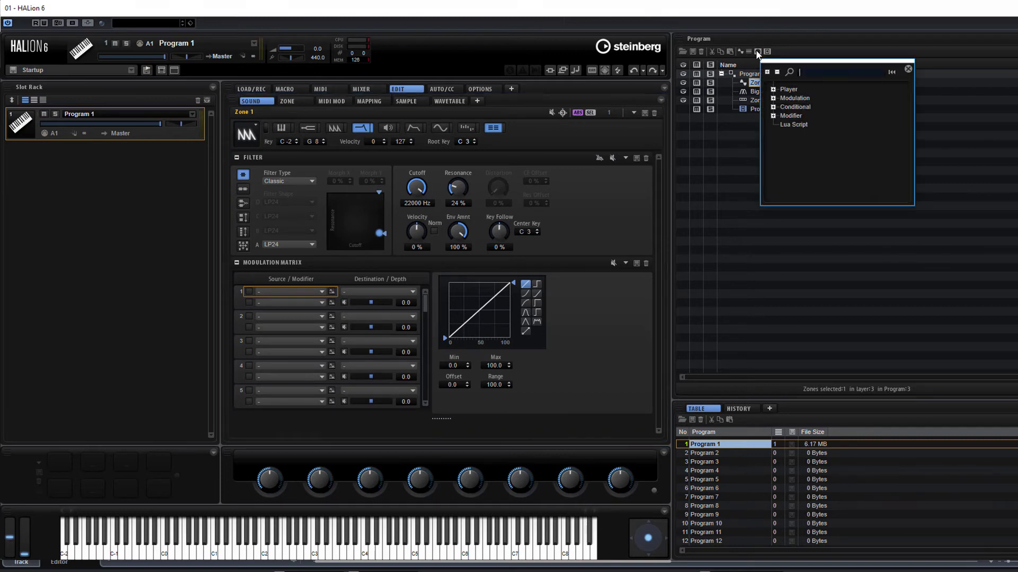
click(773, 98)
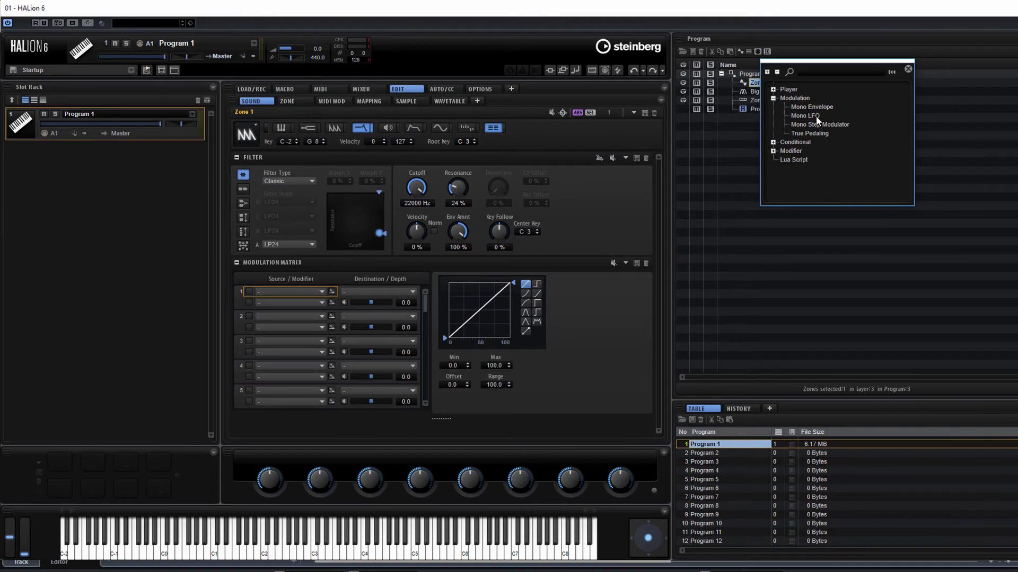
click(772, 142)
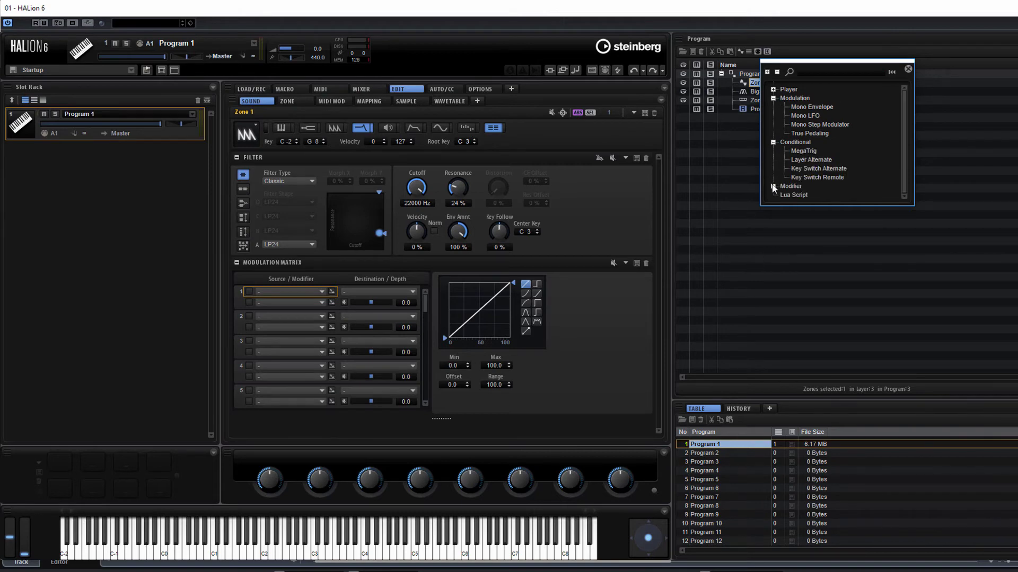
click(773, 89)
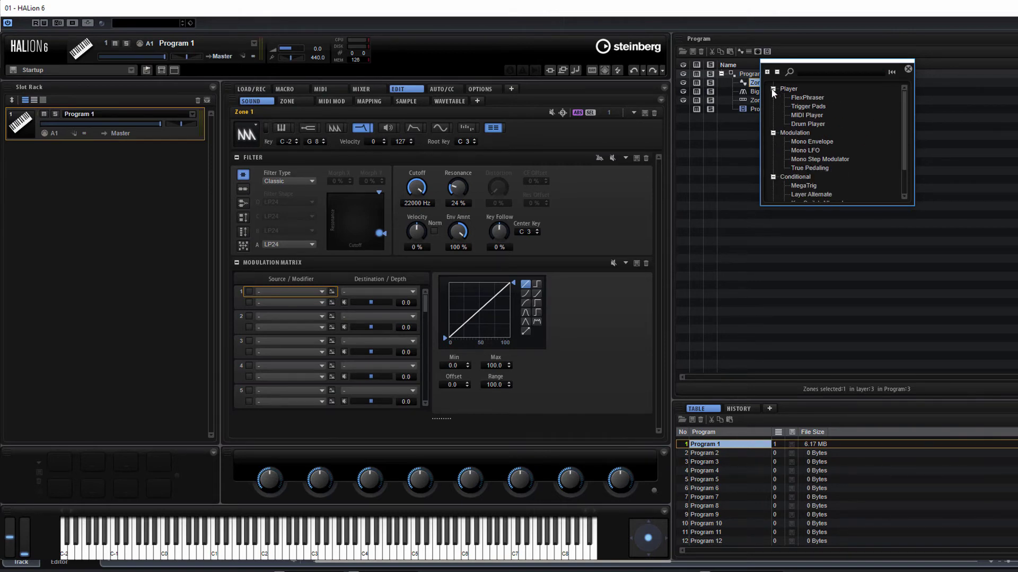
double_click(819, 98)
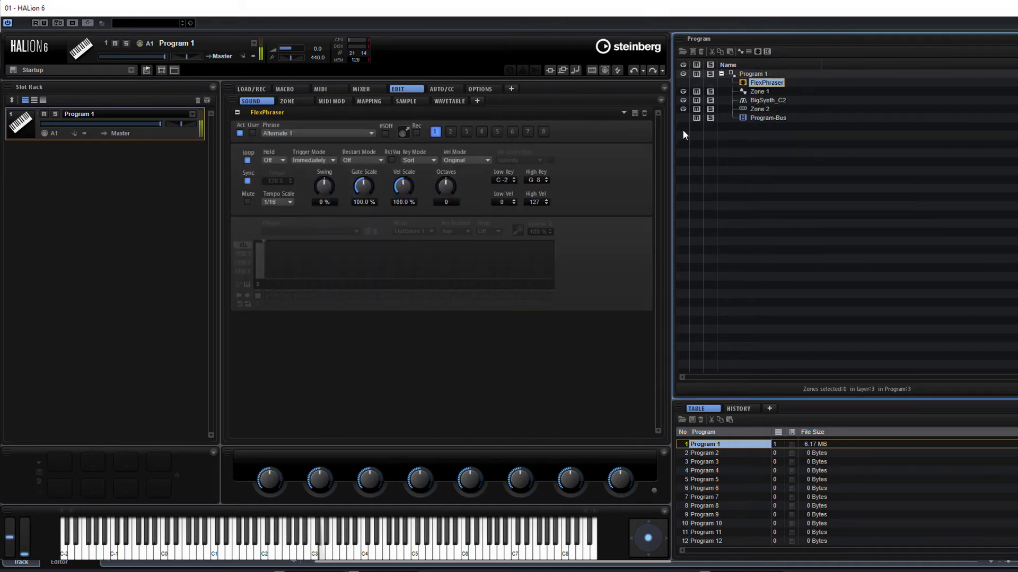
Solo Zone 1 and load the Mute Arp 1 phrase from the Synth Seq Arp category into the FlexPhraser
click(710, 74)
click(710, 91)
click(306, 136)
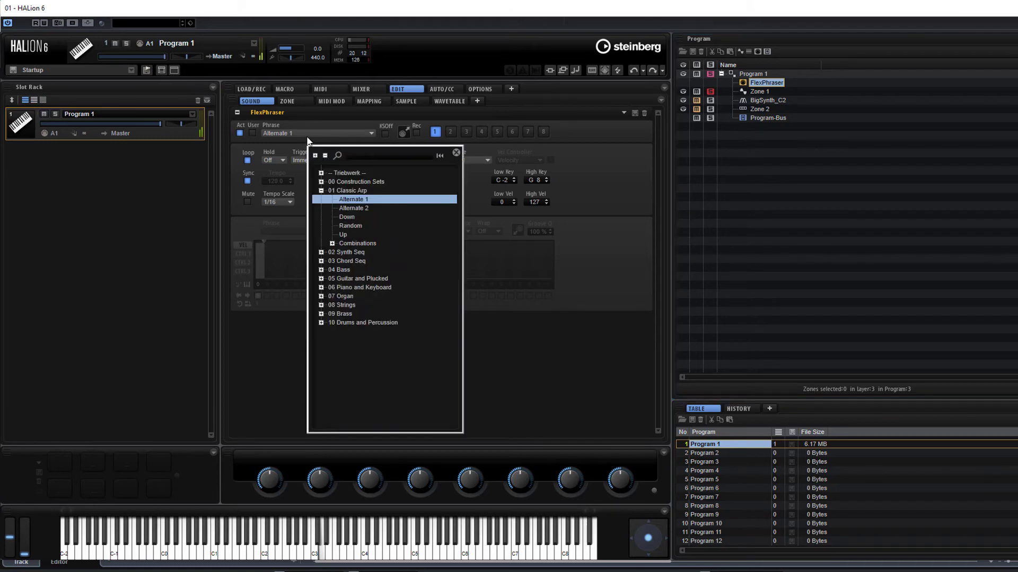
click(321, 253)
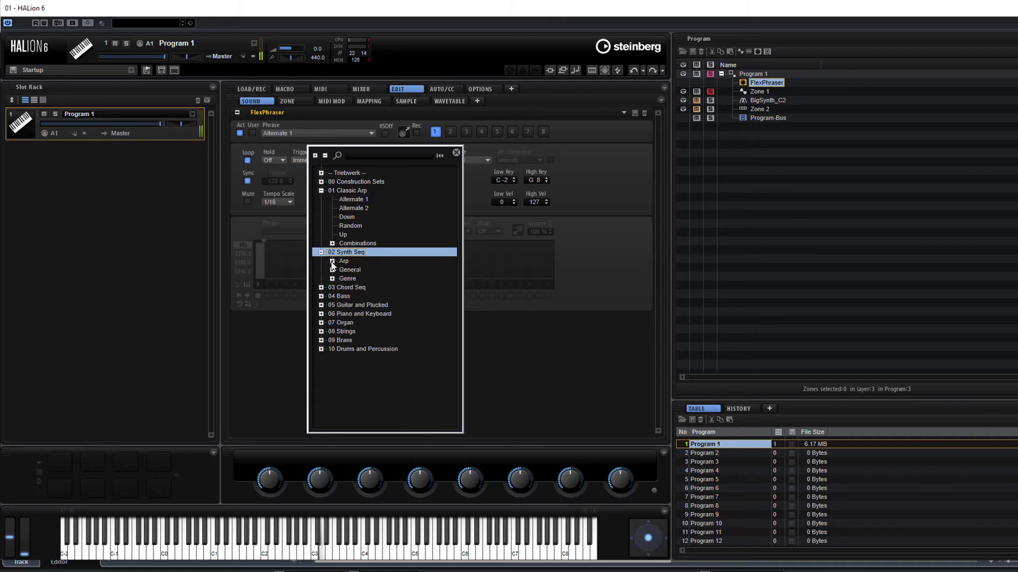
click(331, 261)
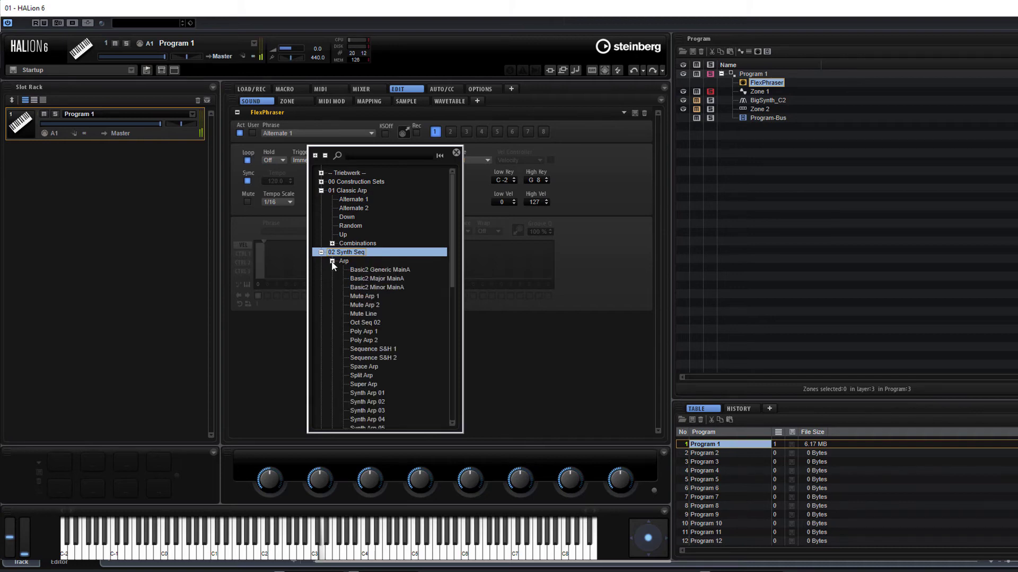
double_click(367, 296)
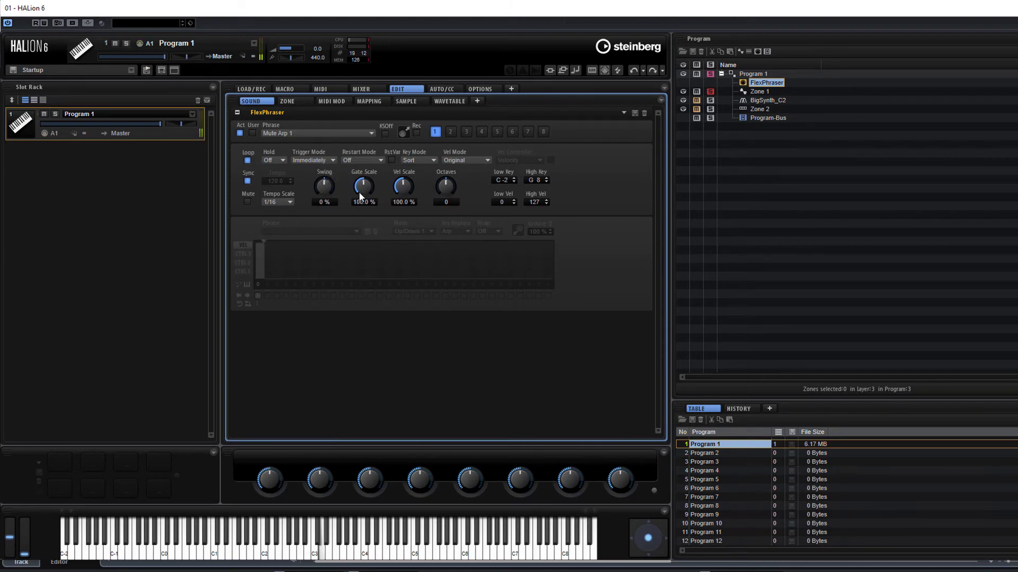
Set the FlexPhraser's gate scale to 80.1 % and Zone 1's filter cutoff to 59 Hz
drag(349, 221, 358, 202)
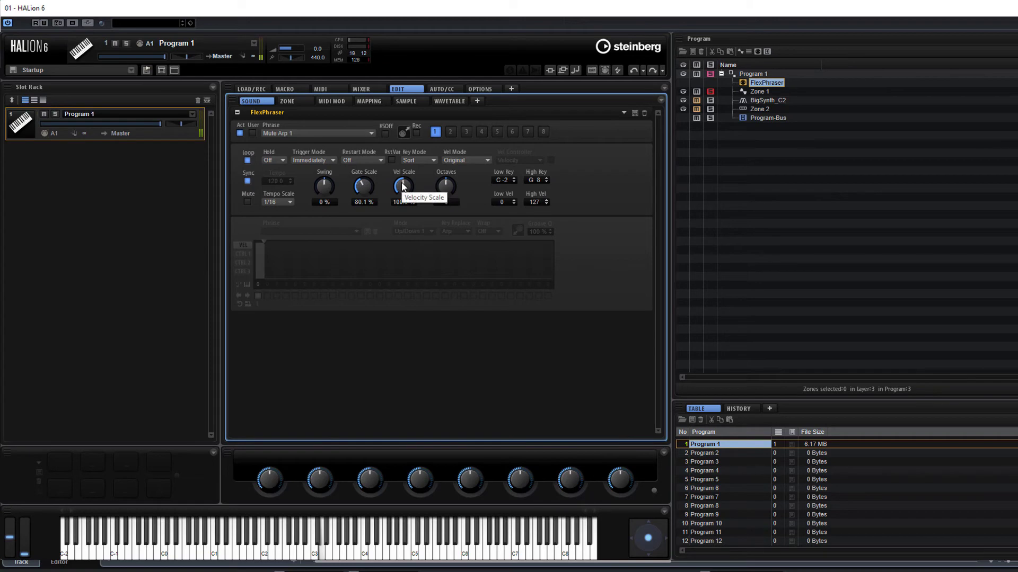
click(759, 91)
drag(417, 186, 412, 265)
Audition BigSynth_C2 and Zone 2 soloed without Zone 1, and clear the solo state of all zones
click(710, 101)
click(710, 92)
click(711, 107)
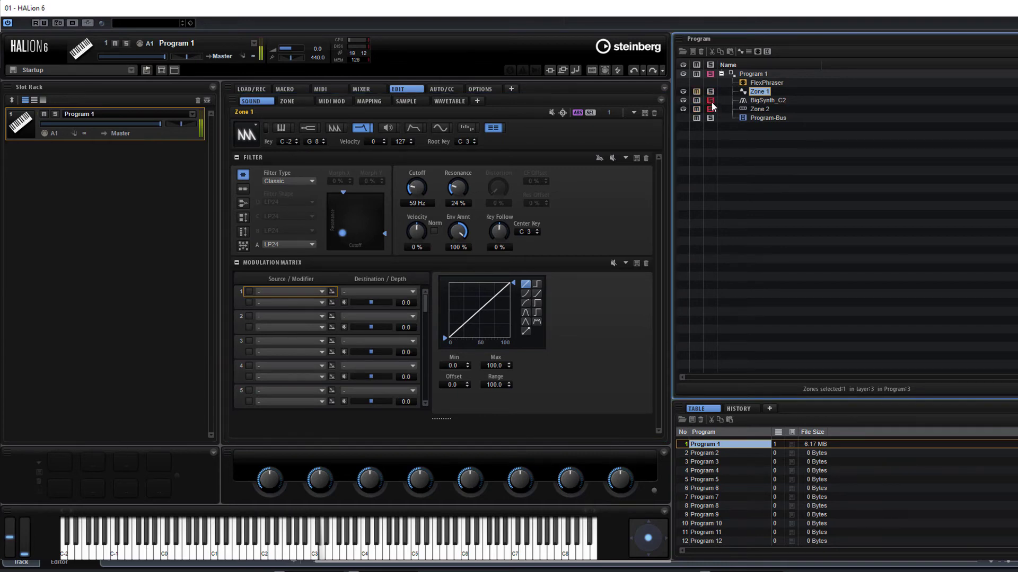
click(711, 107)
click(711, 101)
Move Zone 1 below Zone 2 in the program tree and set BigSynth_C2's grain position to 40 %
mouse_move(757, 92)
mouse_down()
mouse_move(760, 109)
mouse_move(769, 93)
mouse_move(759, 113)
mouse_up()
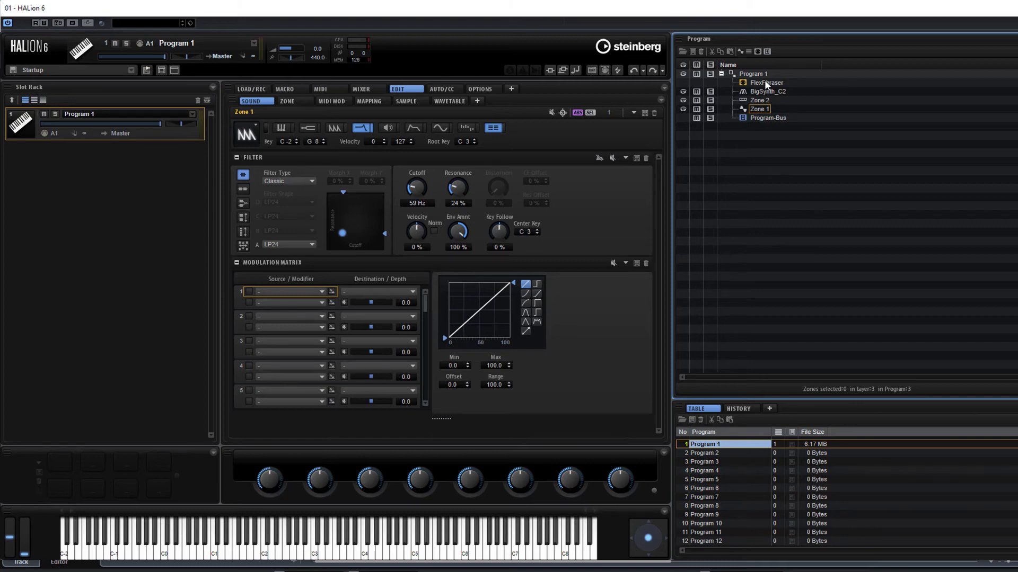
drag(765, 85, 757, 112)
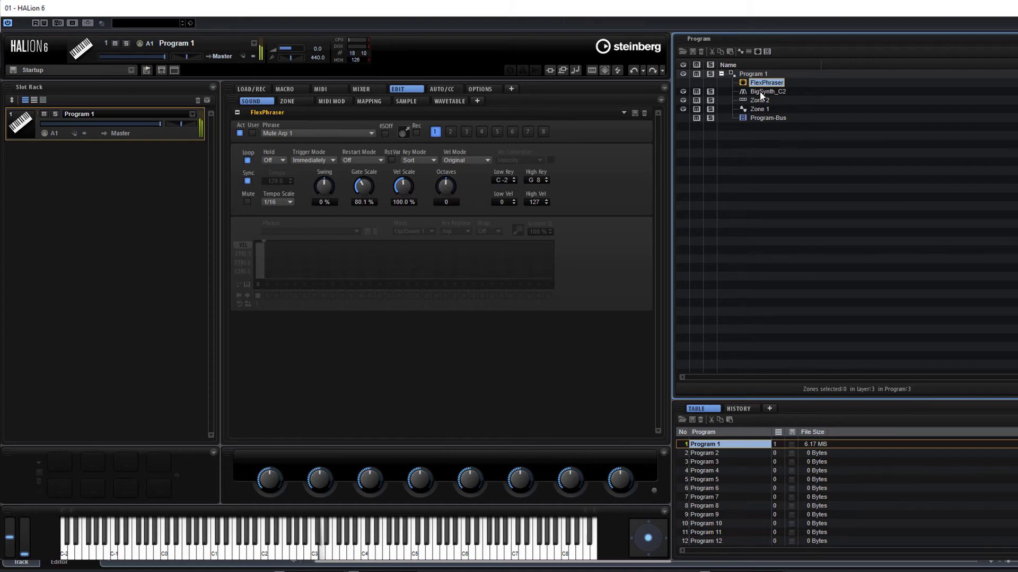
click(763, 92)
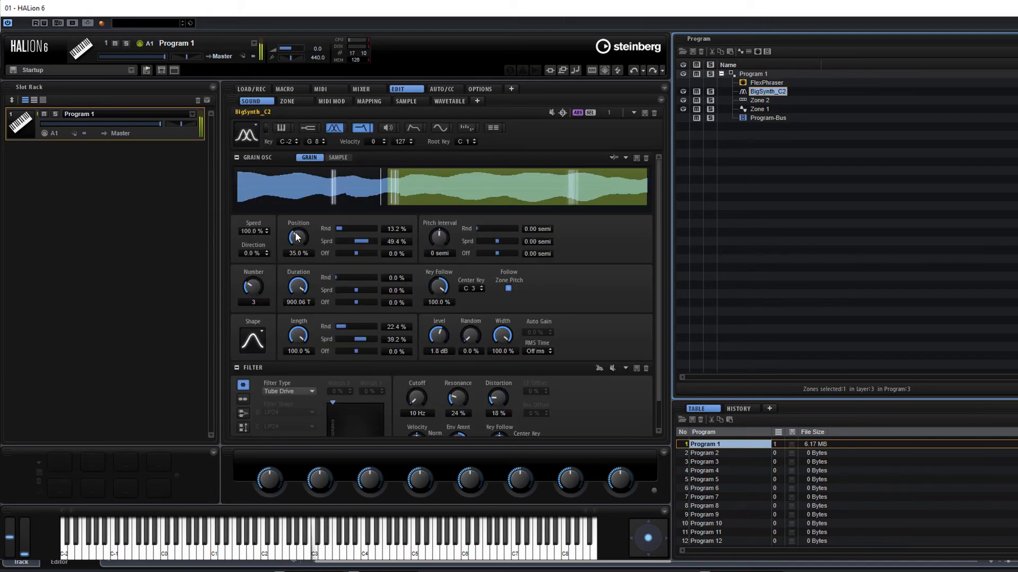
mouse_move(298, 243)
mouse_down()
mouse_move(307, 216)
mouse_move(308, 241)
mouse_up()
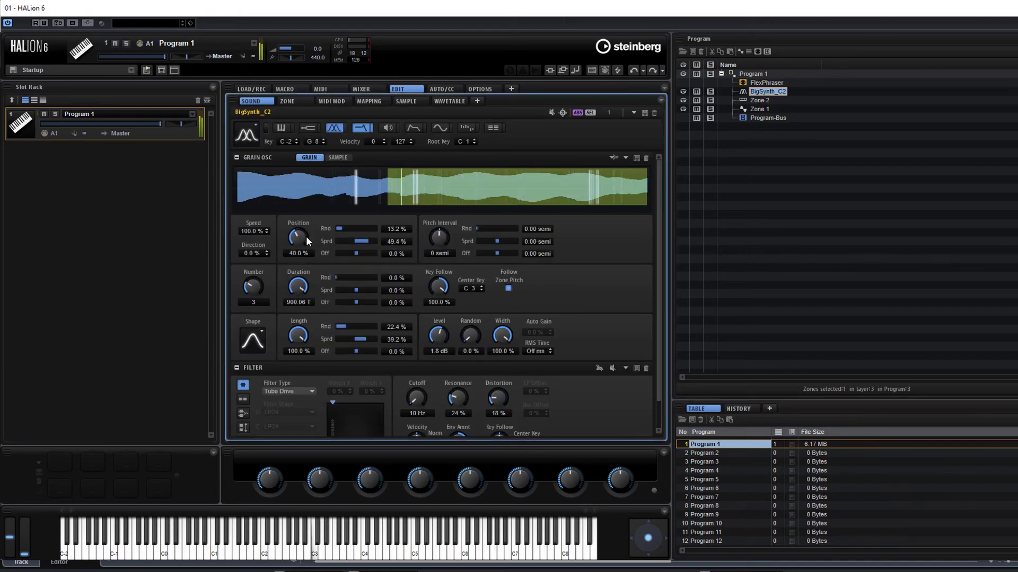
Reshape Zone 2's filter envelope with node 3 at about 176 ms, 19 % level and curve -7.2, and shorten the release
click(759, 101)
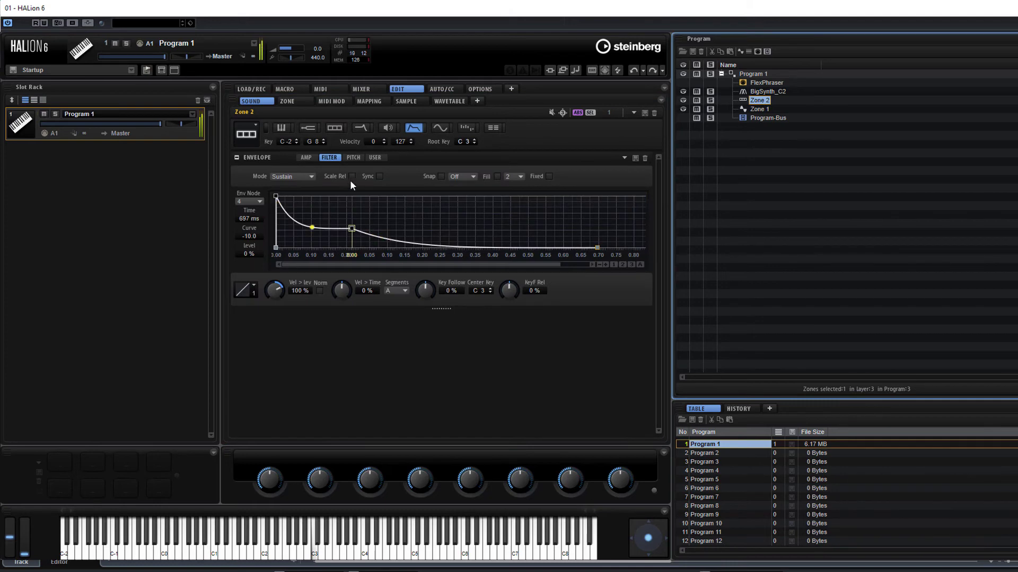
drag(352, 229, 333, 241)
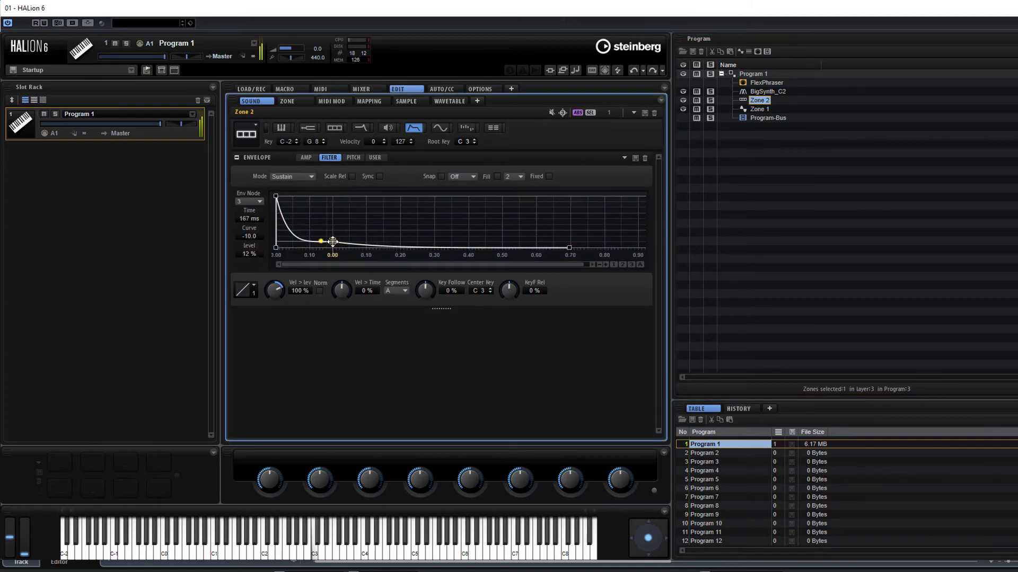
drag(569, 247, 391, 253)
drag(333, 241, 310, 232)
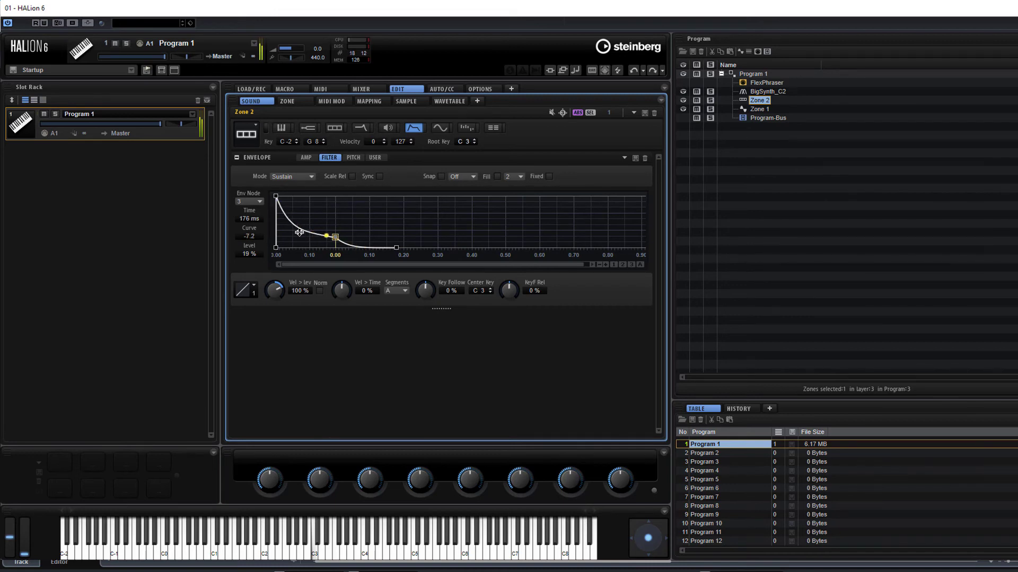
Set BigSynth_C2's filter cutoff to 1607 Hz and its resonance to 52 %
click(760, 109)
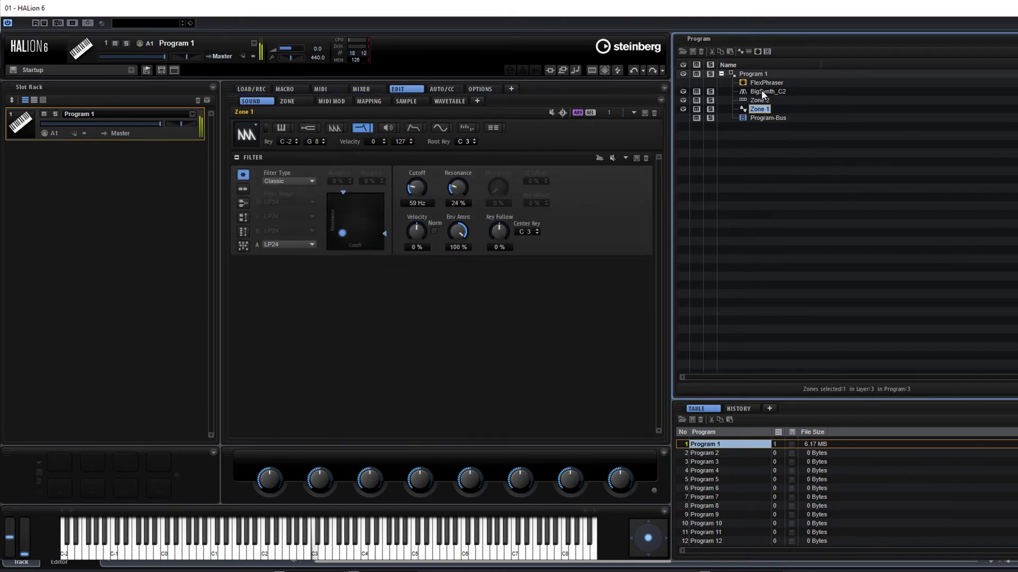
click(761, 91)
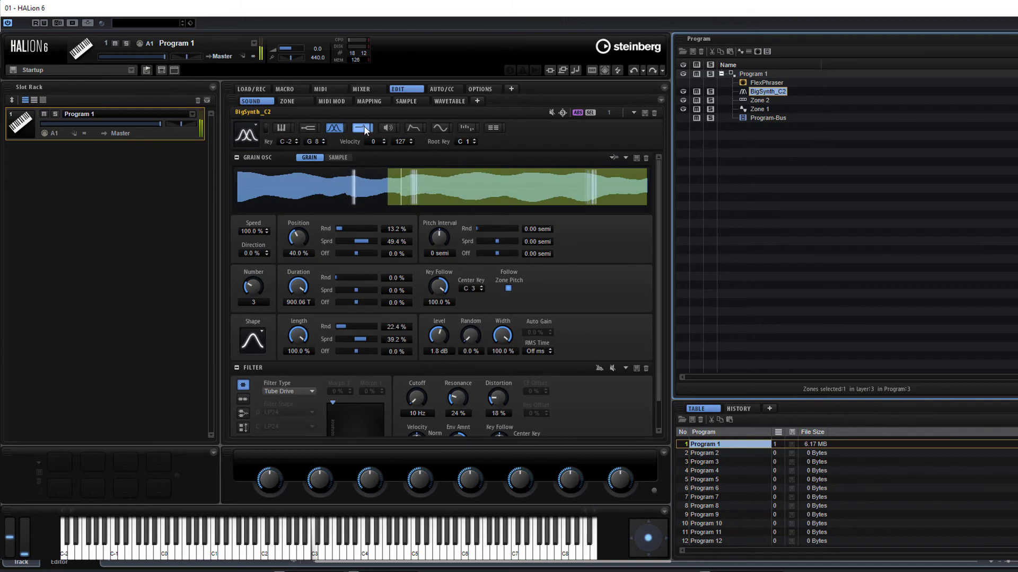
click(363, 130)
drag(414, 192, 426, 157)
Shape BigSynth_C2's amp envelope with node 3 at 157 ms, 51 % level and curve -0.8, and a 157 ms release
click(409, 129)
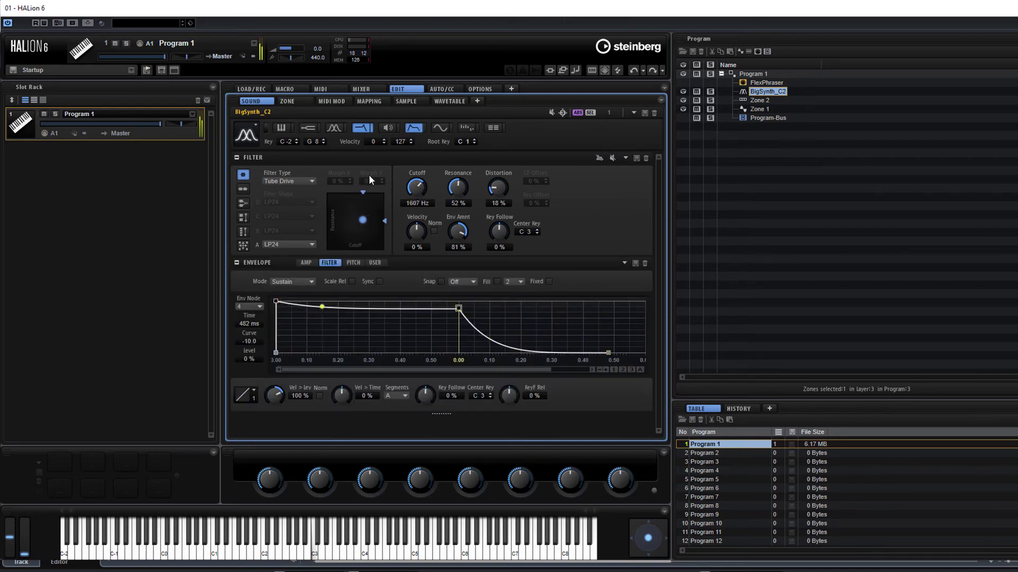
click(304, 263)
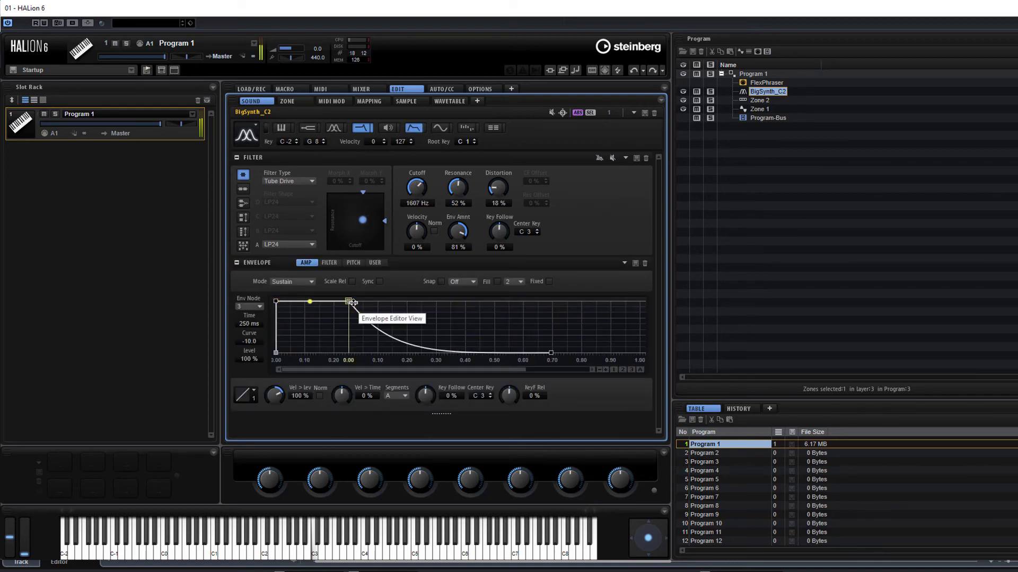
drag(345, 304, 321, 326)
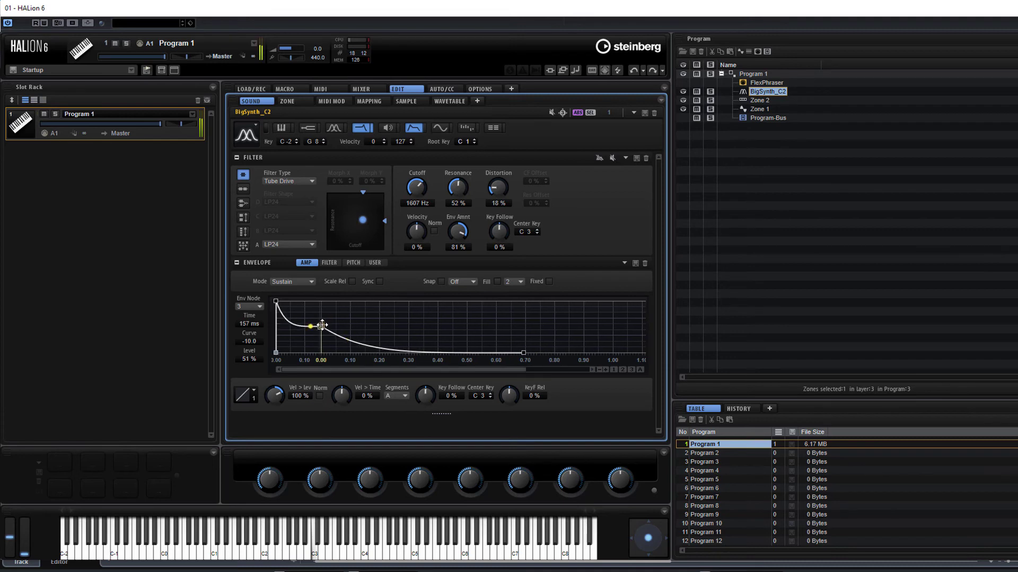
drag(524, 350, 367, 356)
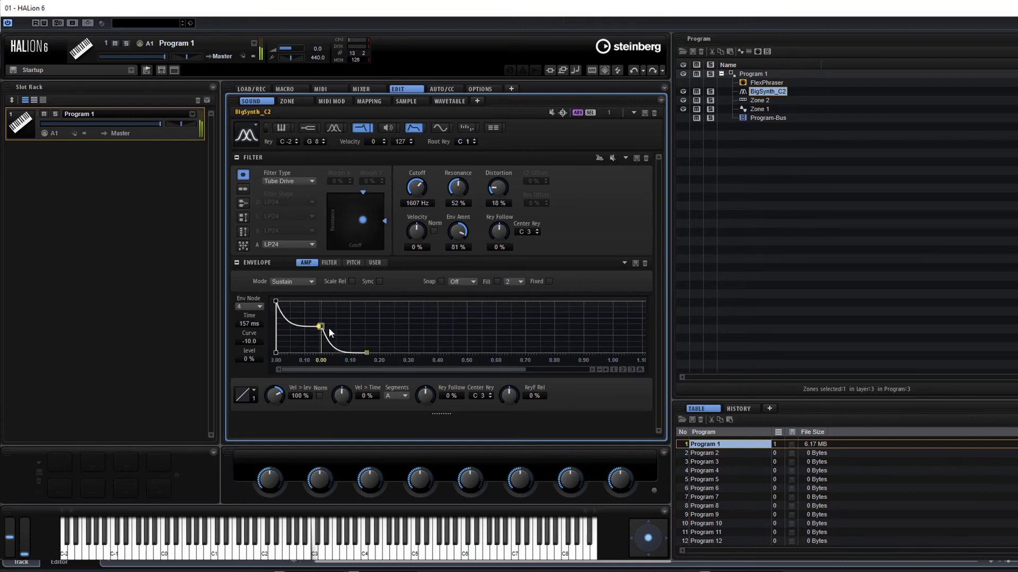
drag(302, 324, 314, 312)
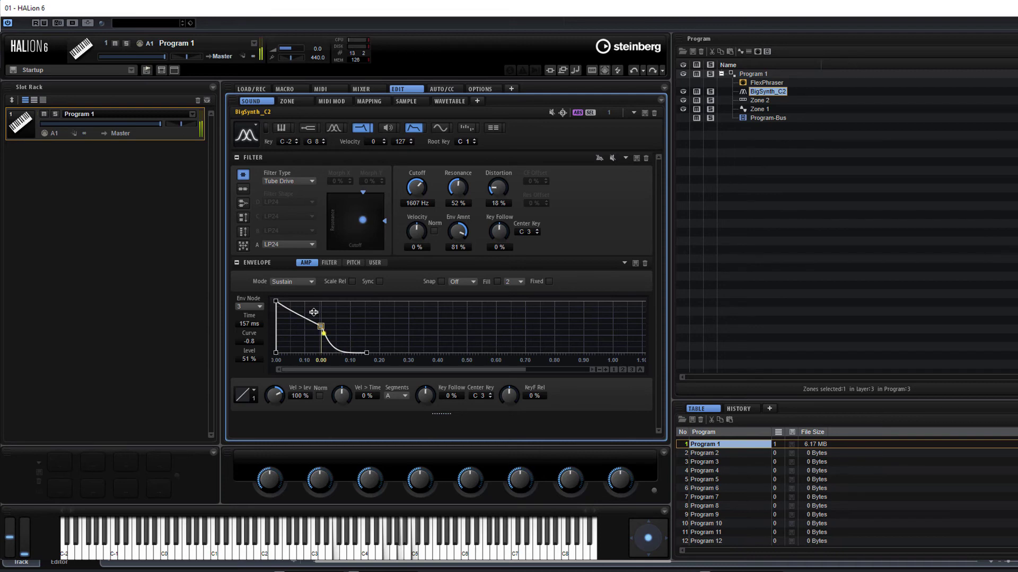
Solo Zone 1 and route LFO 1 to Cutoff in the first row of its modulation matrix with a depth of 64.6
click(492, 130)
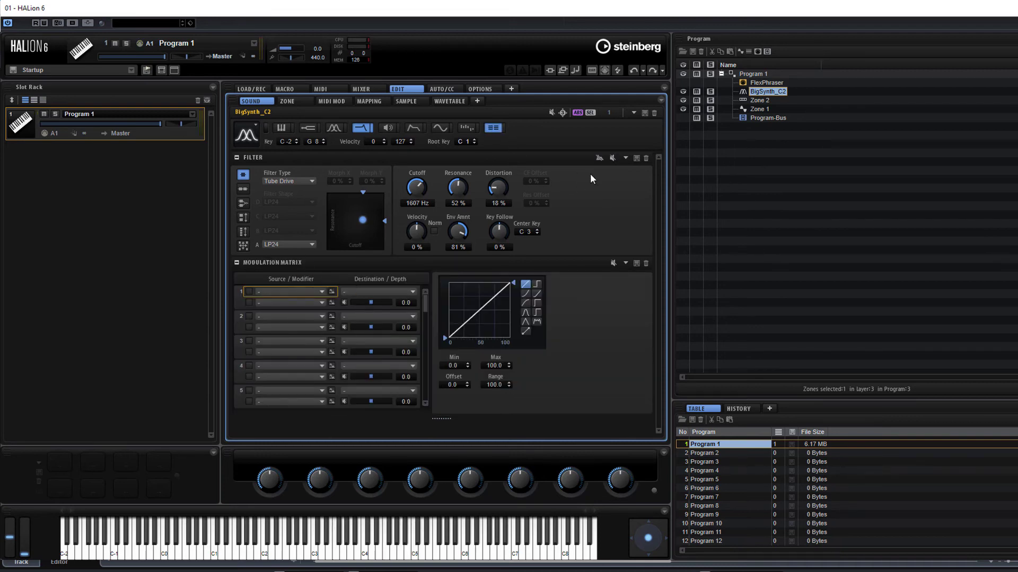
click(758, 109)
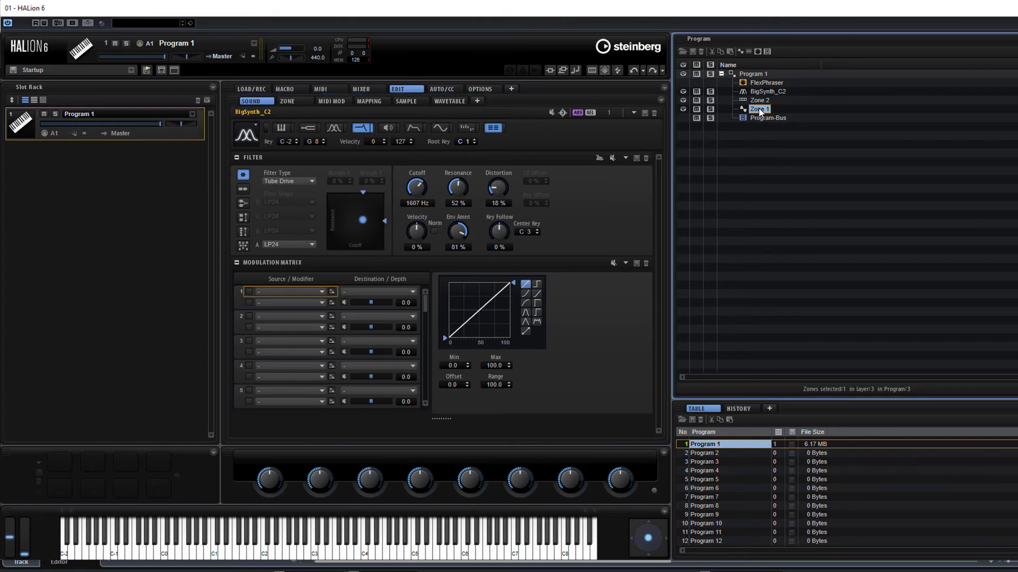
click(495, 130)
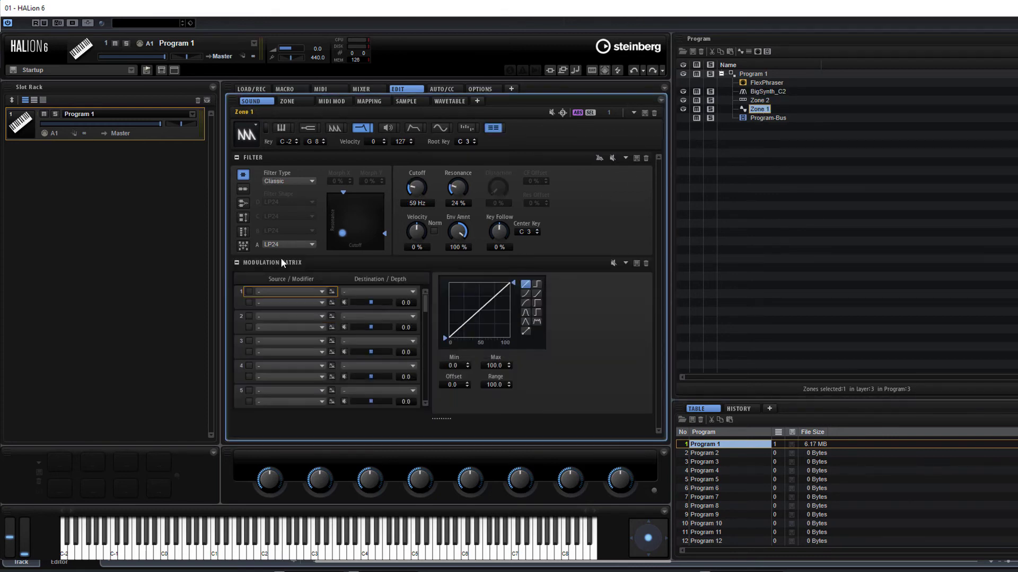
click(288, 292)
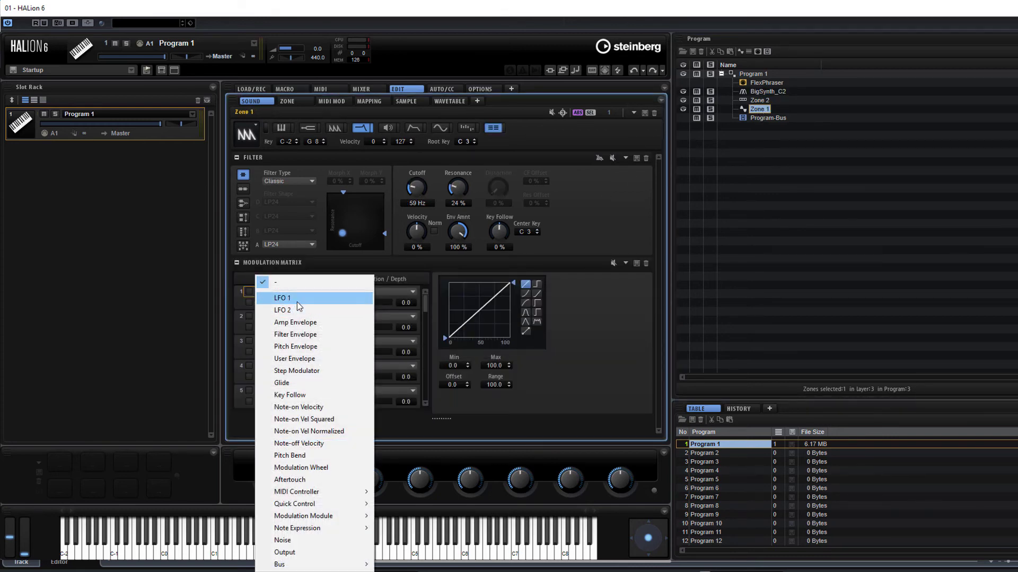
click(297, 299)
click(361, 291)
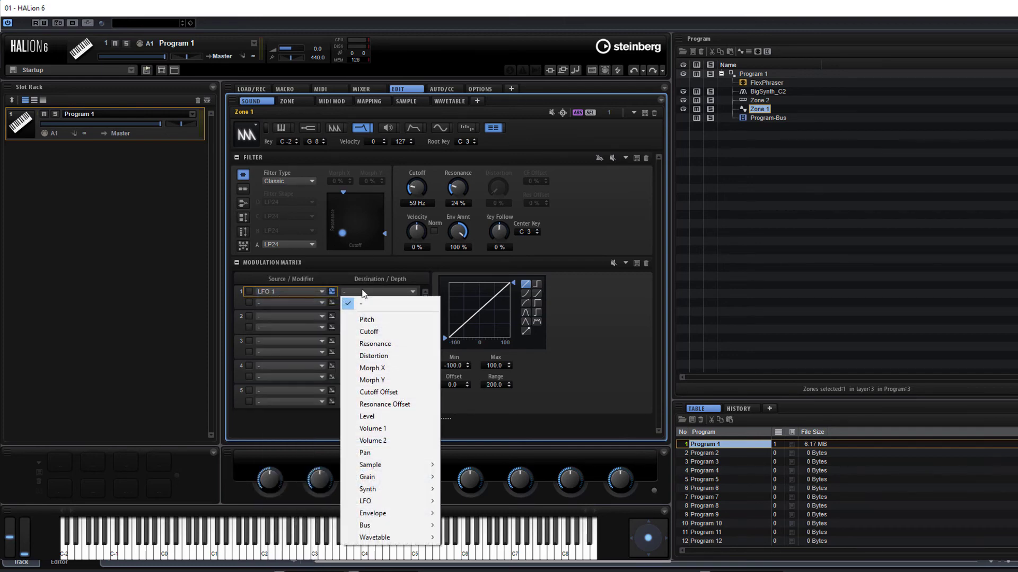
click(374, 330)
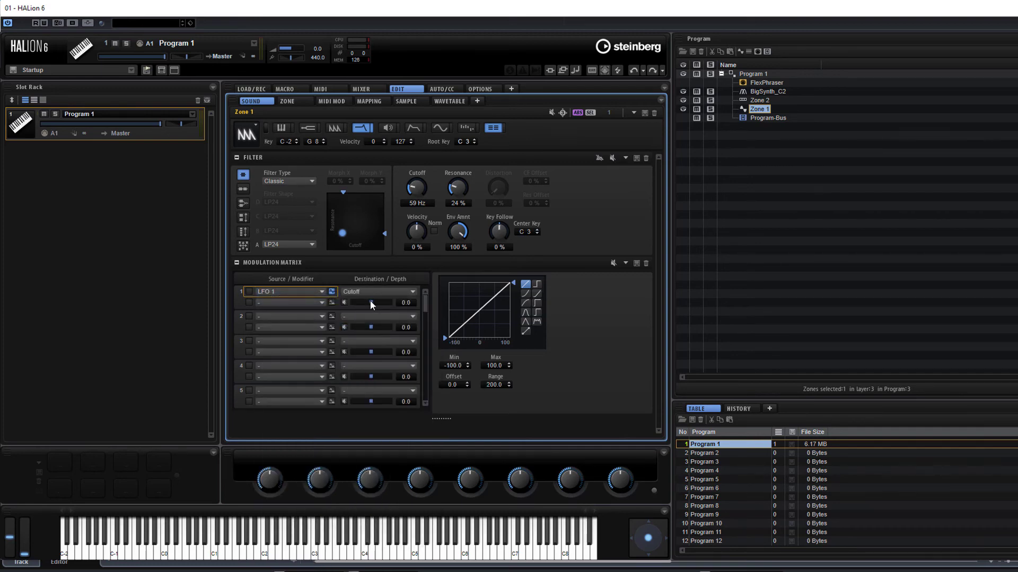
drag(377, 305, 382, 303)
click(711, 109)
click(387, 302)
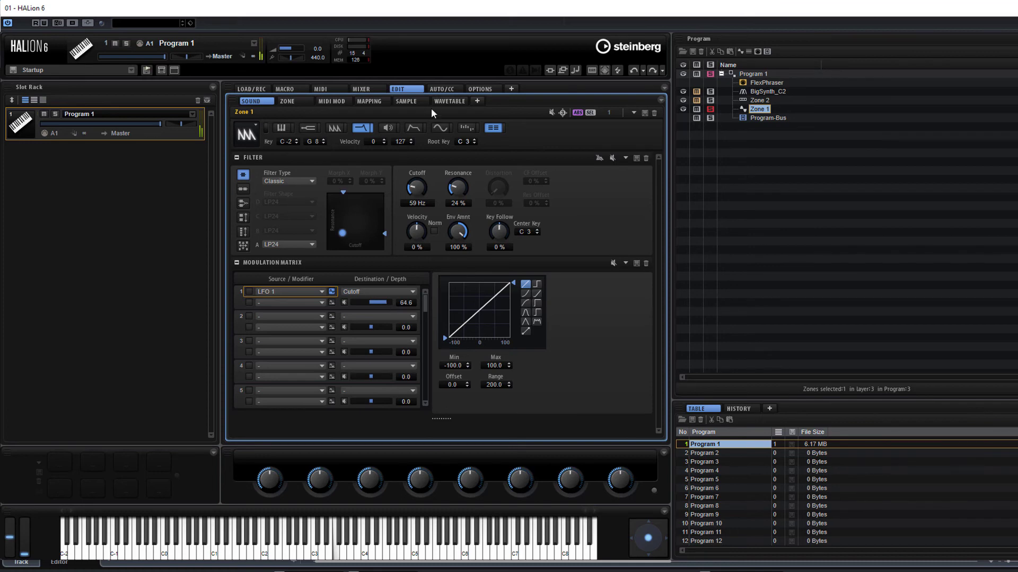
Configure Zone 1's LFO 1 as a Triangle wave with sync mode Tempo + Retrig, retrigger mode On and a 1/8 frequency
click(440, 128)
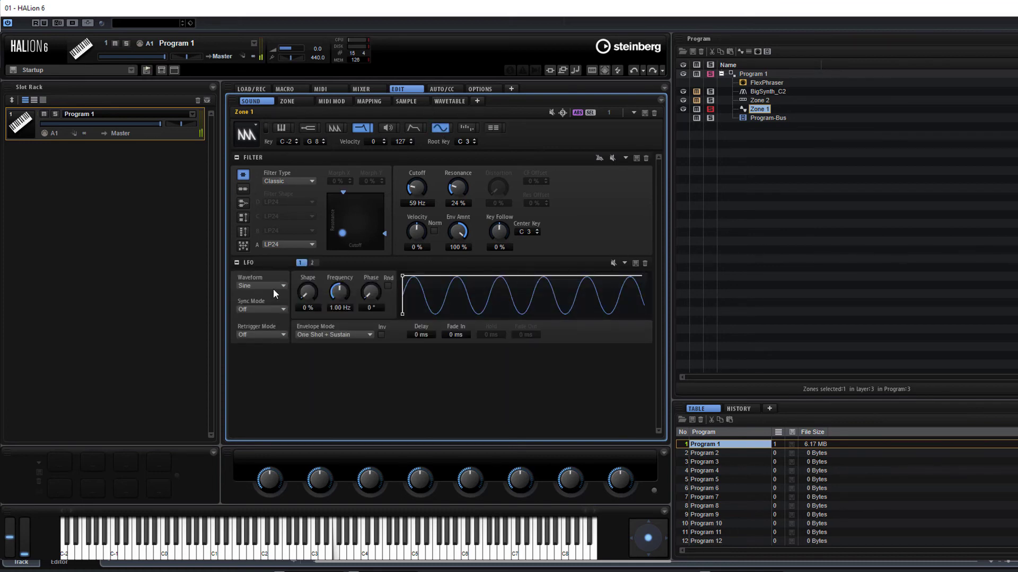
click(258, 306)
click(270, 333)
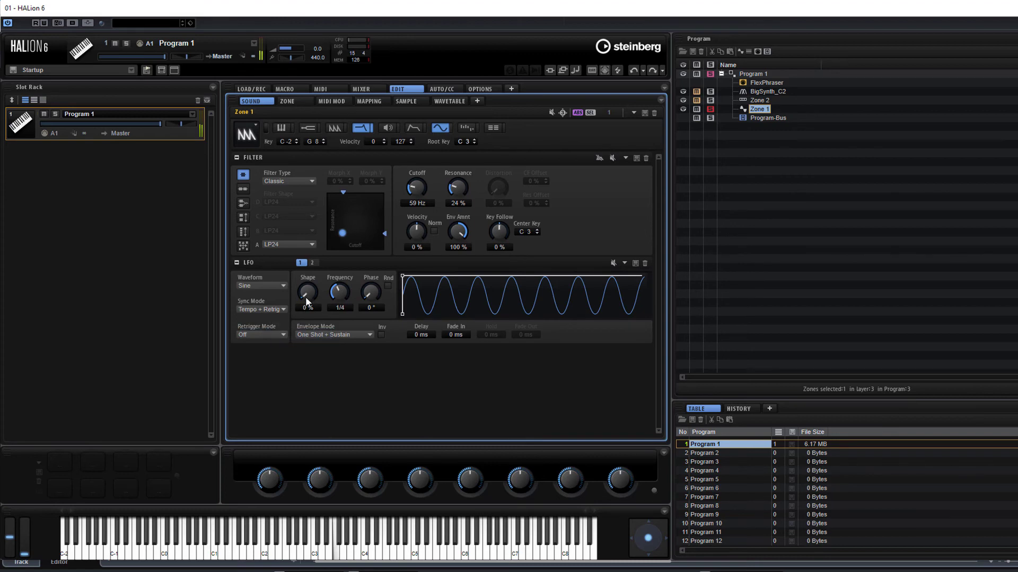
click(275, 334)
click(270, 359)
mouse_move(335, 293)
mouse_down()
mouse_move(342, 288)
mouse_move(334, 308)
mouse_up()
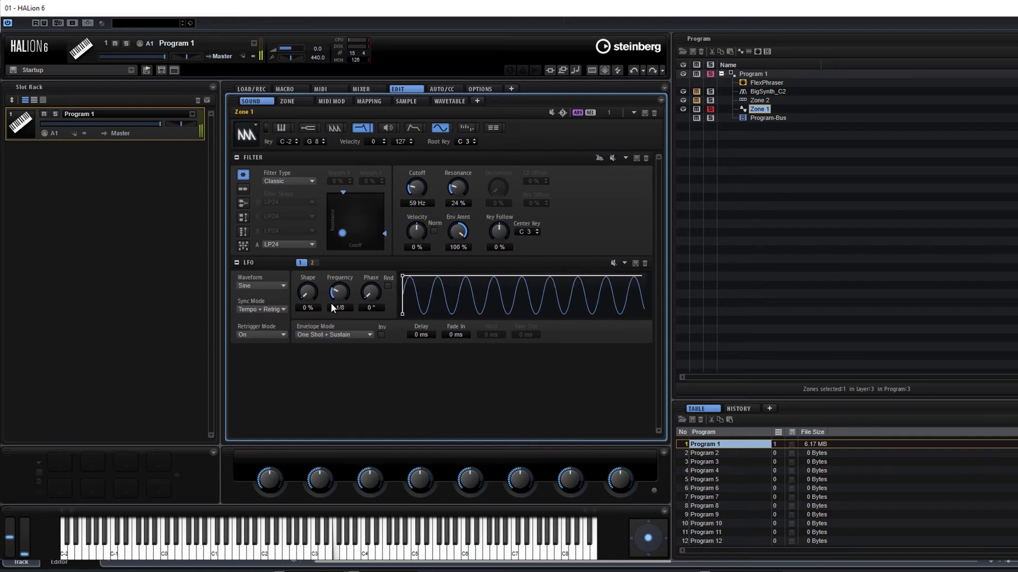
click(274, 288)
click(279, 310)
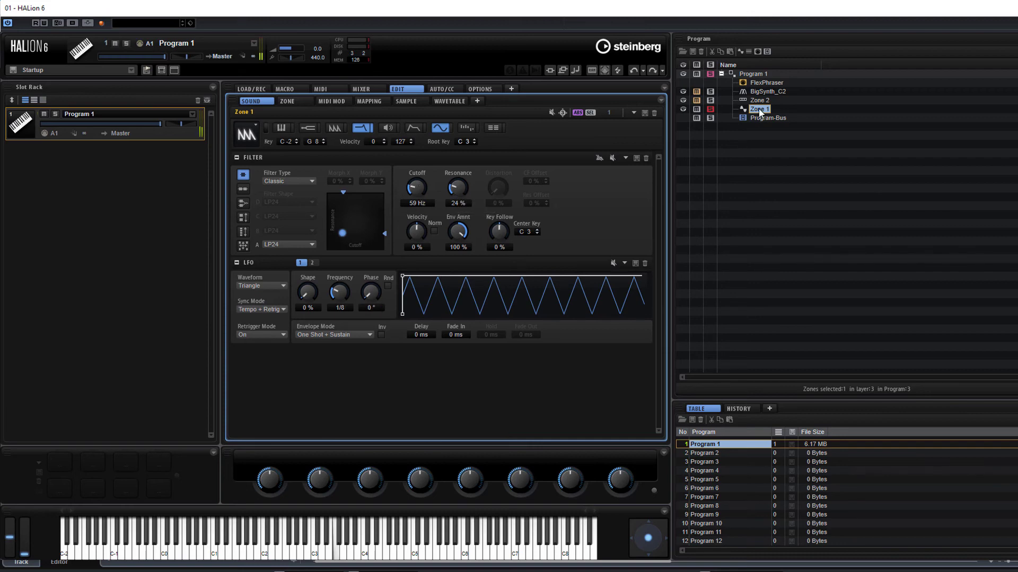
With BigSynth_C2 soloed, route LFO 1 to Cutoff in its first modulation row with an adjusted depth, and set the filter cutoff to 43 Hz
click(759, 91)
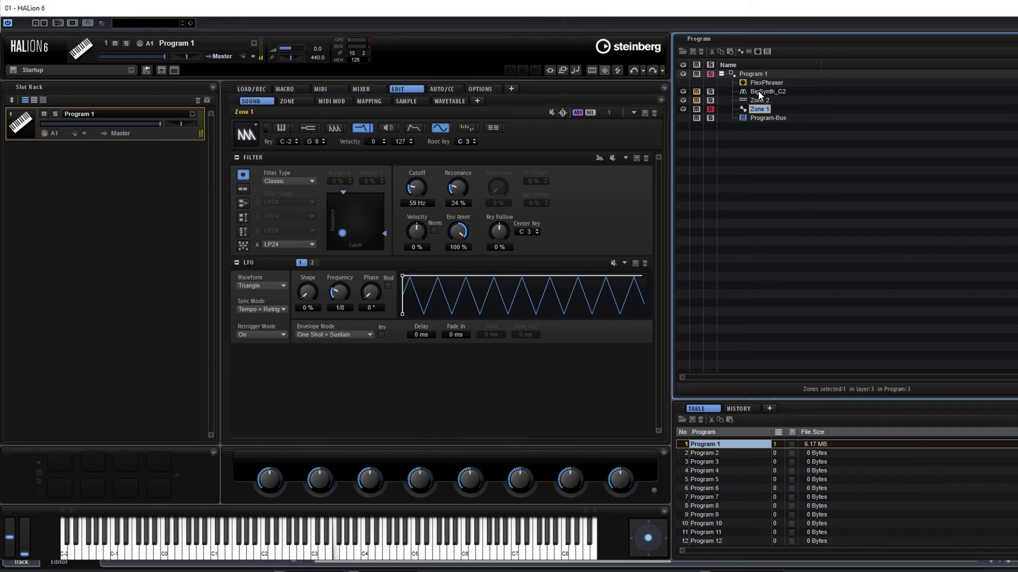
click(710, 91)
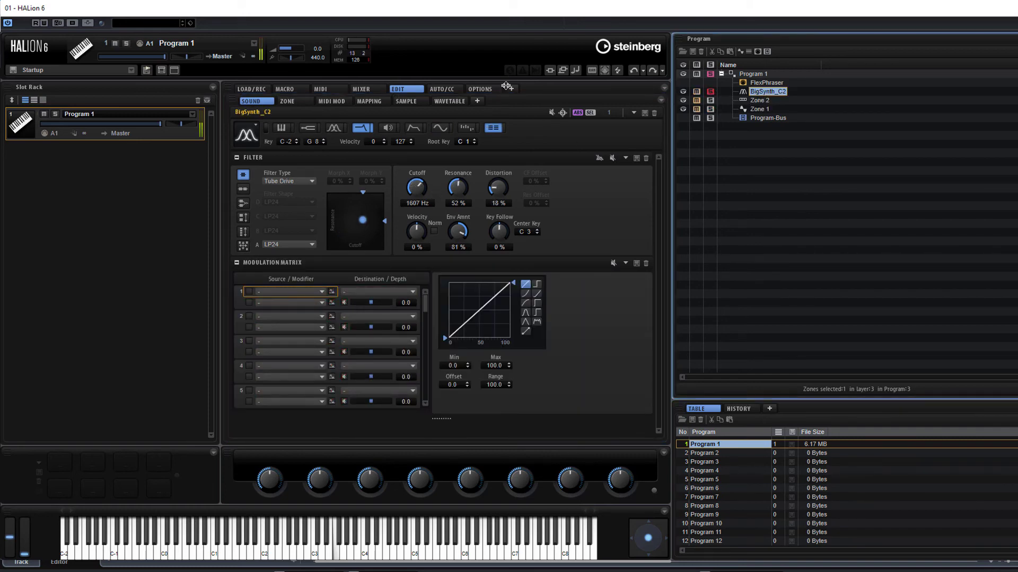
click(285, 291)
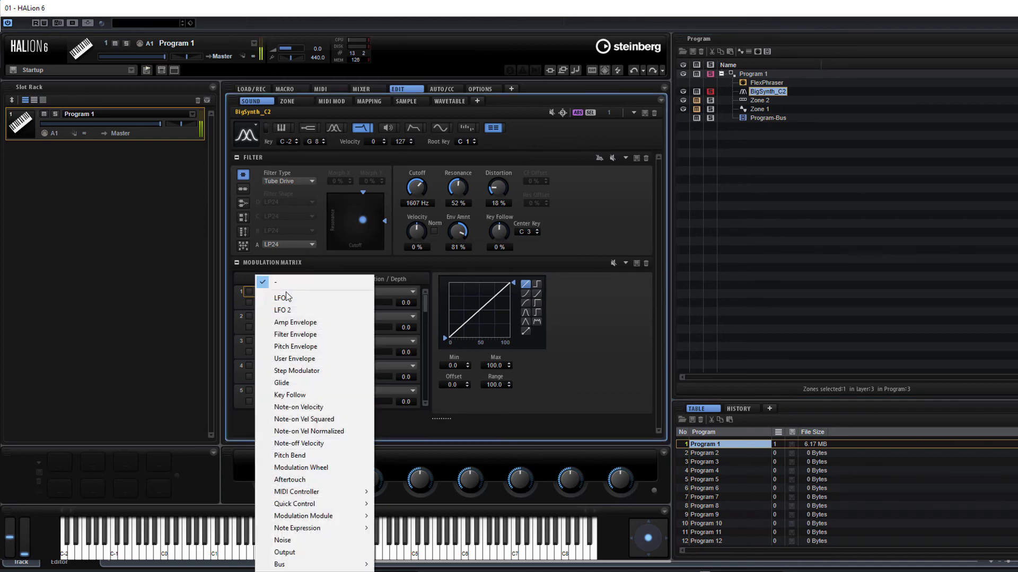
click(290, 299)
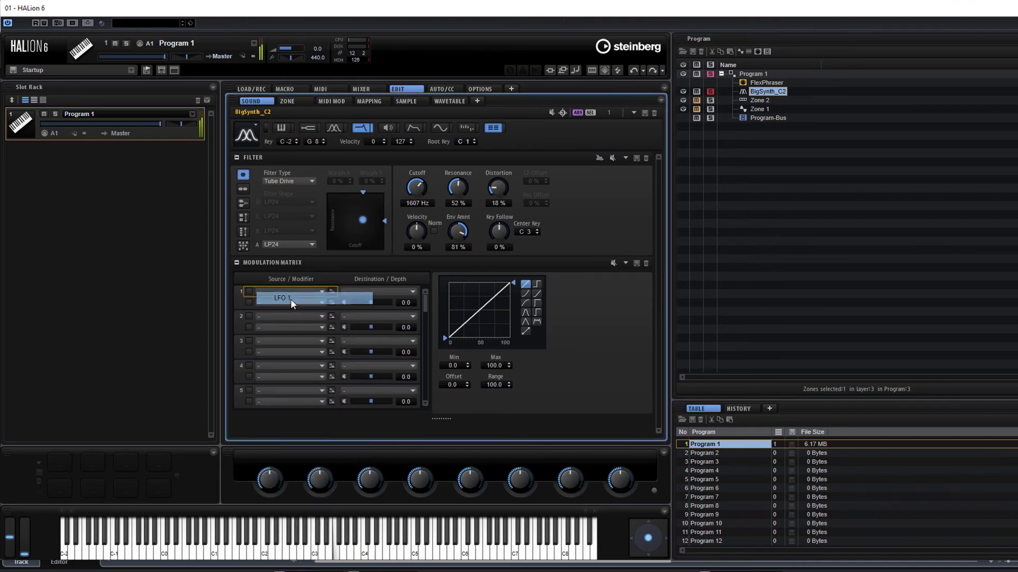
click(373, 297)
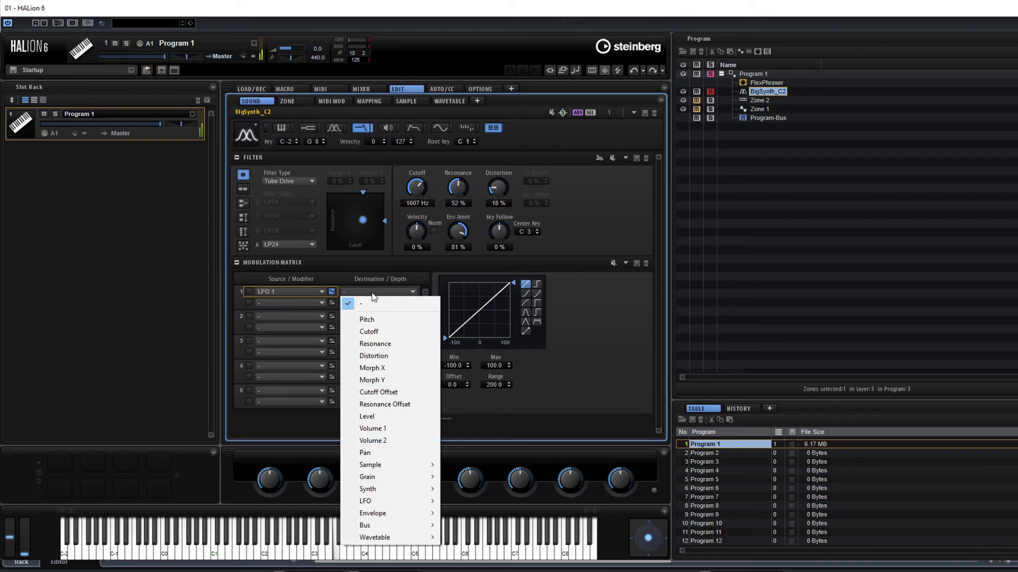
click(395, 332)
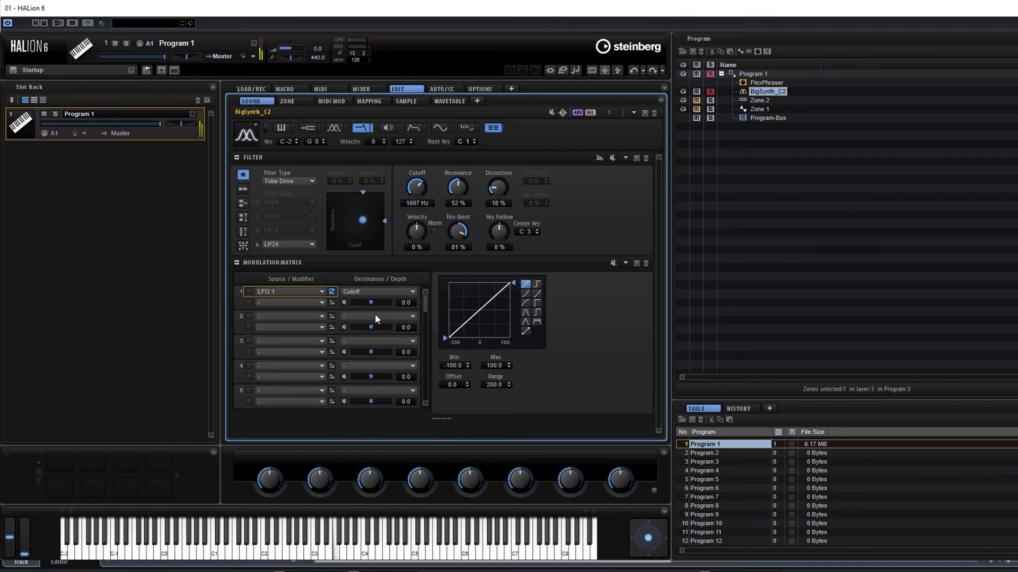
drag(370, 303, 358, 303)
drag(413, 200, 418, 252)
Set BigSynth_C2's LFO 1 to the Triangle waveform and sync mode Tempo + Retrig
click(439, 128)
click(252, 285)
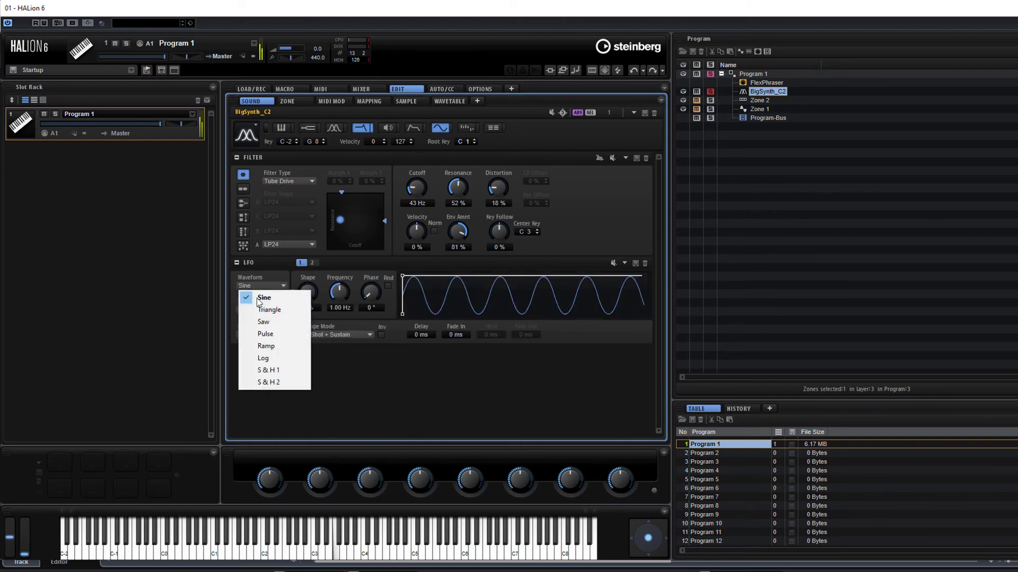
click(264, 311)
click(260, 309)
click(263, 334)
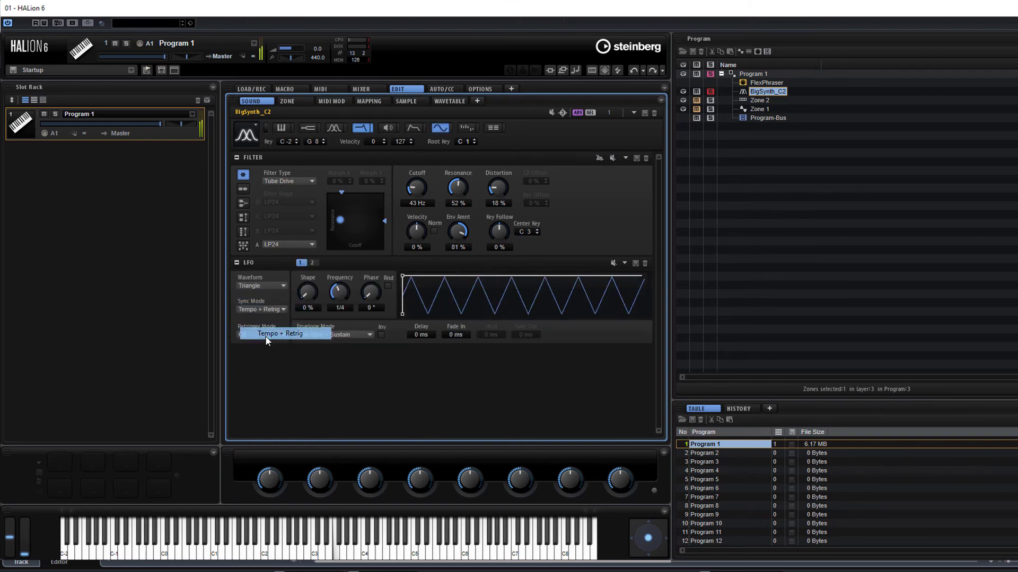
Set LFO 1's shape to 52% on BigSynth_C2 and adjust its filter to 54 Hz cutoff and 57% resonance
drag(338, 294, 329, 250)
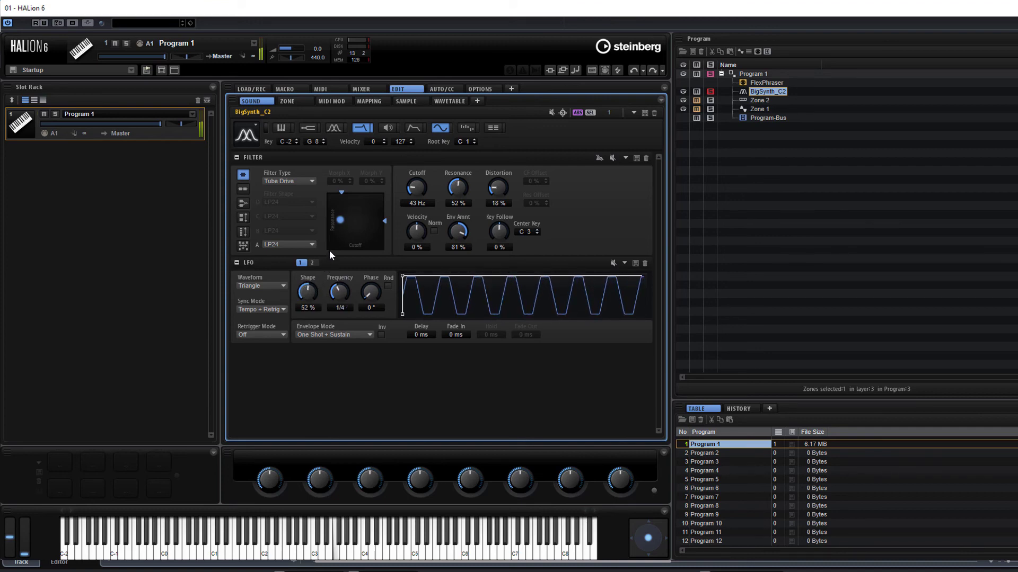
scroll(419, 185, up, 2)
scroll(465, 183, up, 5)
scroll(464, 184, up, 5)
drag(458, 186, 461, 229)
Route LFO 2 to Pan in the second row of BigSynth_C2's modulation matrix with a depth of 36.7
click(493, 128)
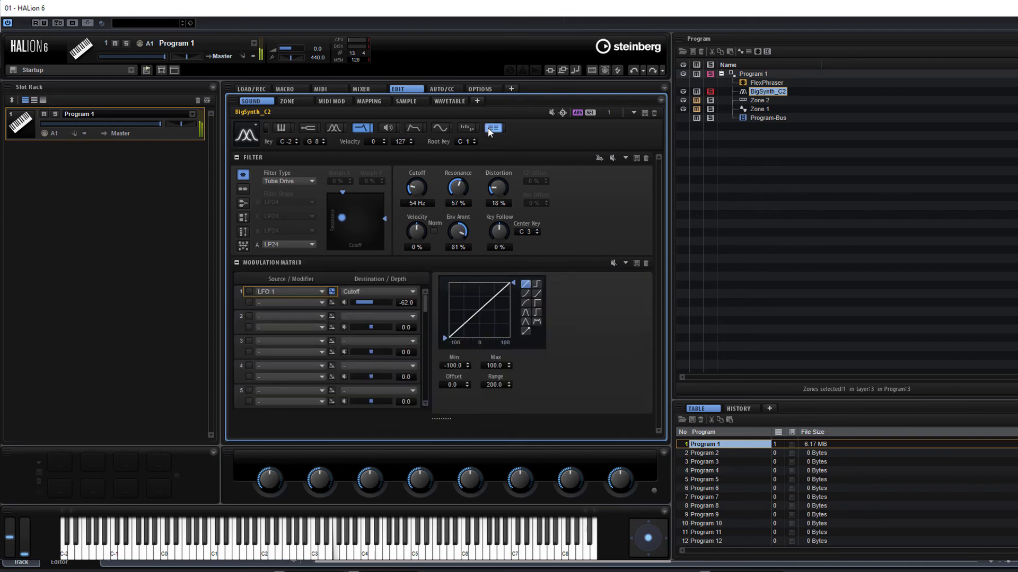
click(286, 317)
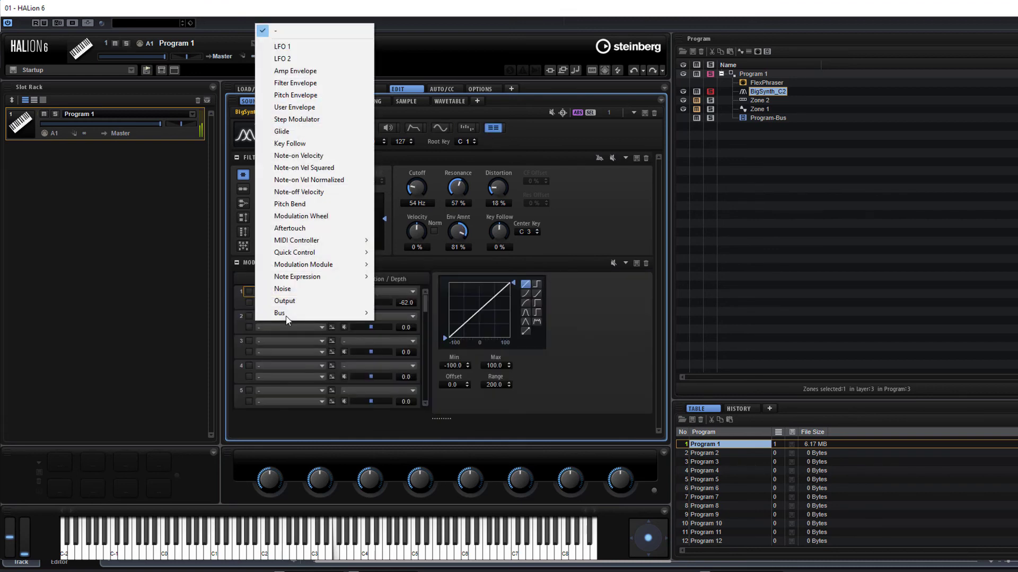
click(292, 60)
click(358, 318)
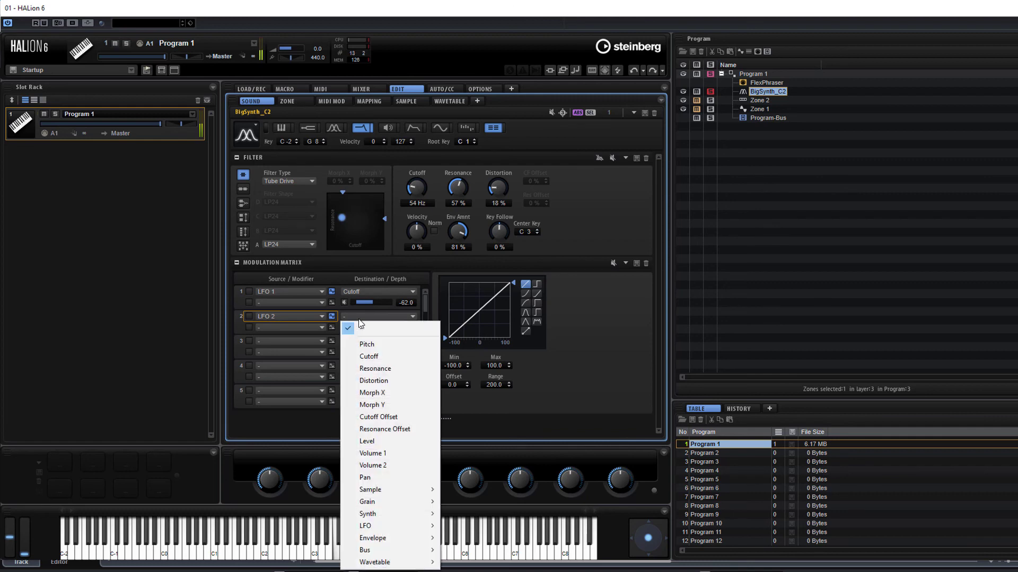
click(374, 477)
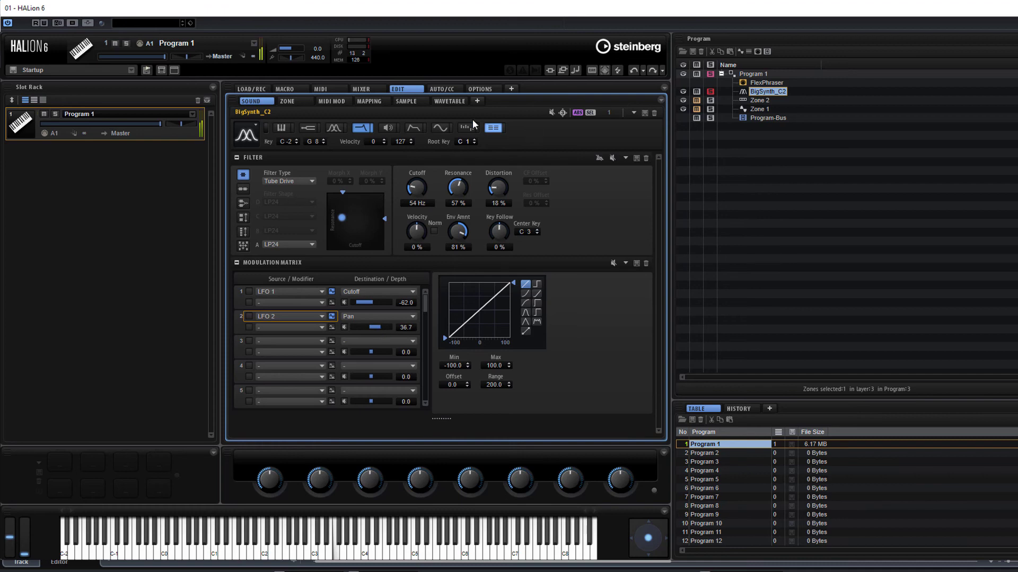
Configure BigSynth_C2's LFO 2 with sync mode Tempo + Retrig and a 1/8 frequency
click(442, 128)
click(313, 263)
mouse_move(342, 291)
mouse_down()
mouse_move(347, 279)
mouse_move(333, 302)
mouse_up()
click(275, 310)
click(279, 333)
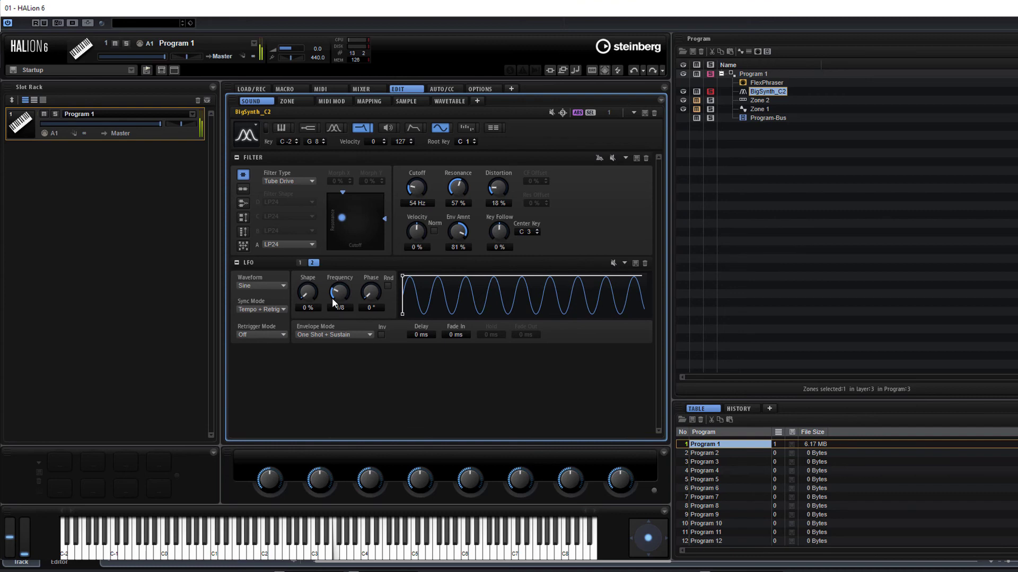
Set the LFO 2 to Pan modulation depth to 8.9 and turn off solo for BigSynth_C2
click(492, 129)
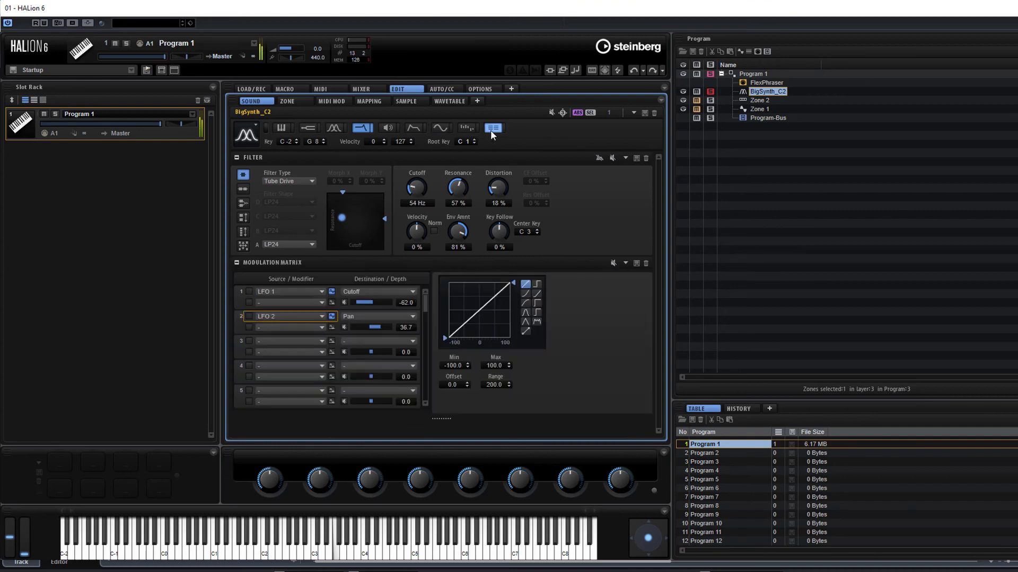
drag(375, 326, 374, 326)
click(711, 93)
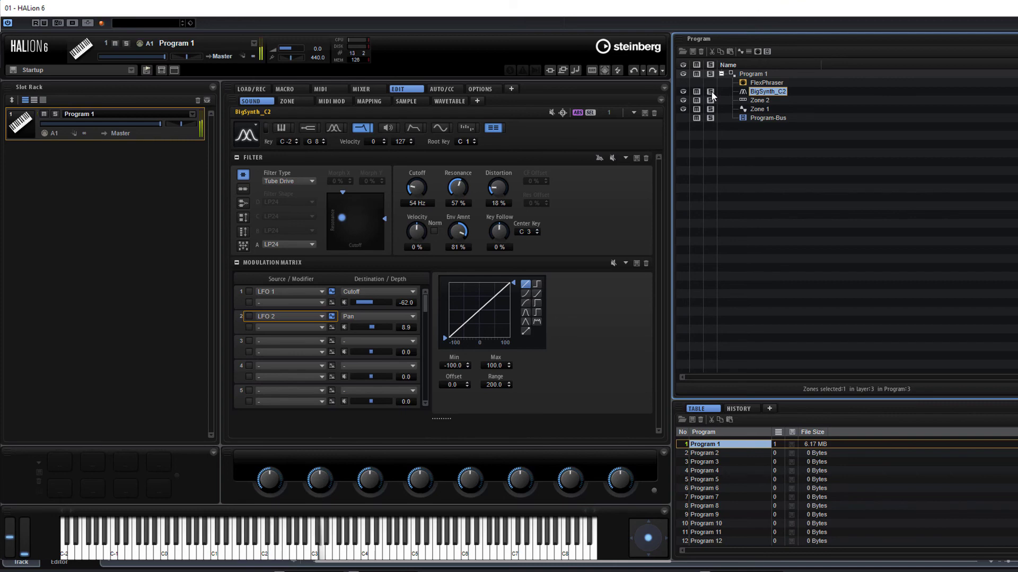
Insert the REVerence reverb in the first effect slot of the Program-Bus and set its mix to 6%
click(761, 111)
click(762, 118)
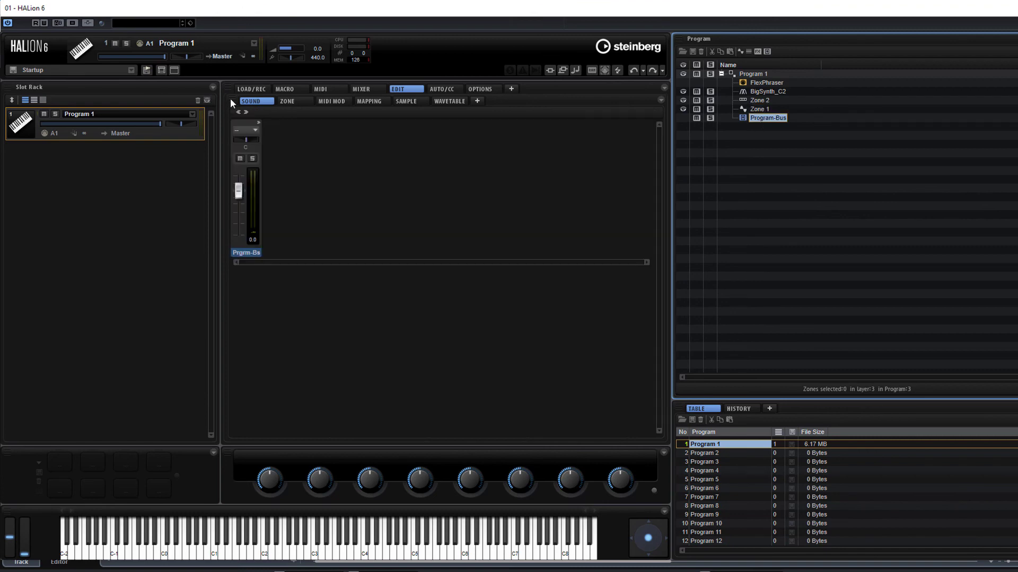
click(258, 123)
click(286, 129)
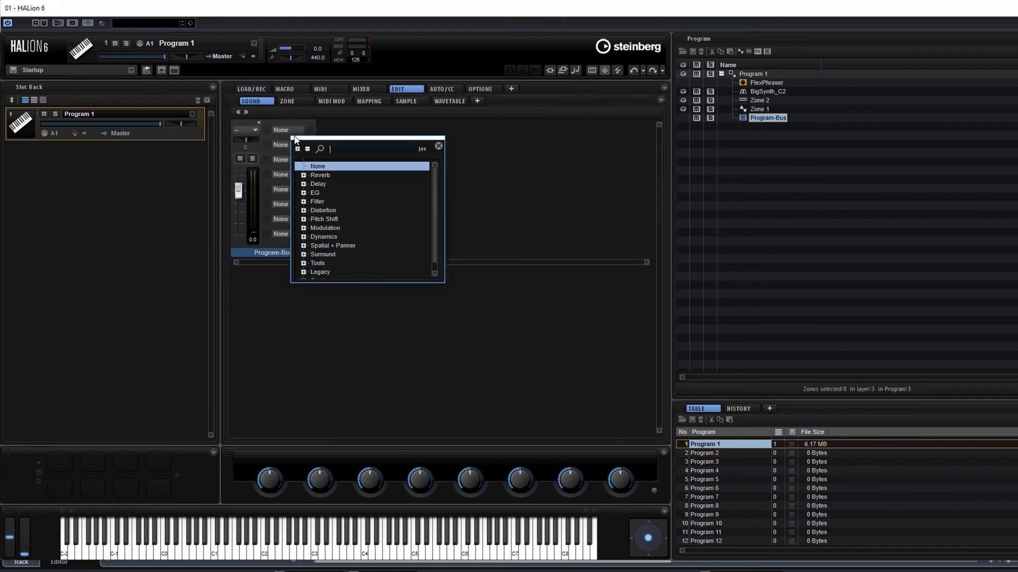
click(303, 175)
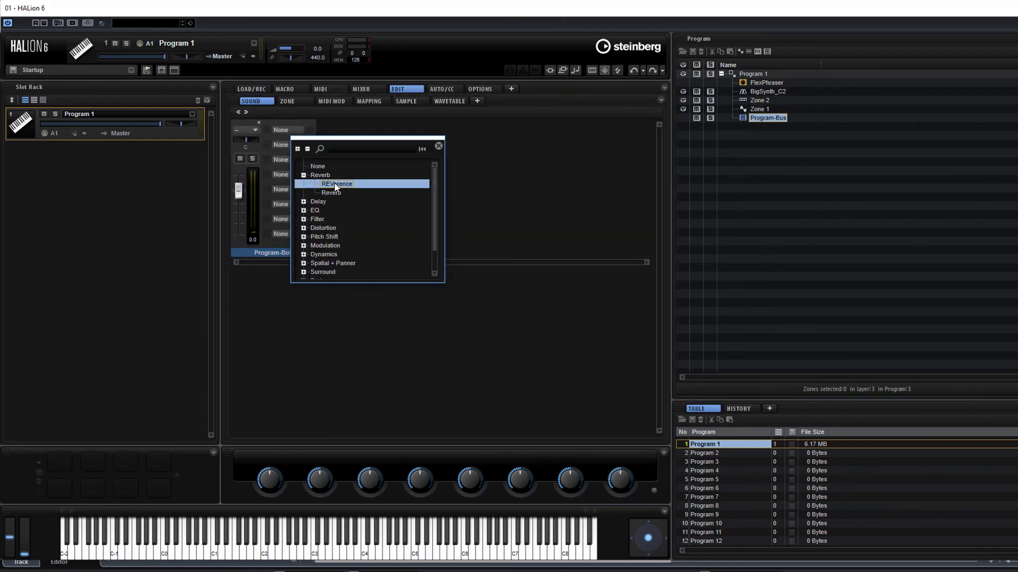
double_click(336, 185)
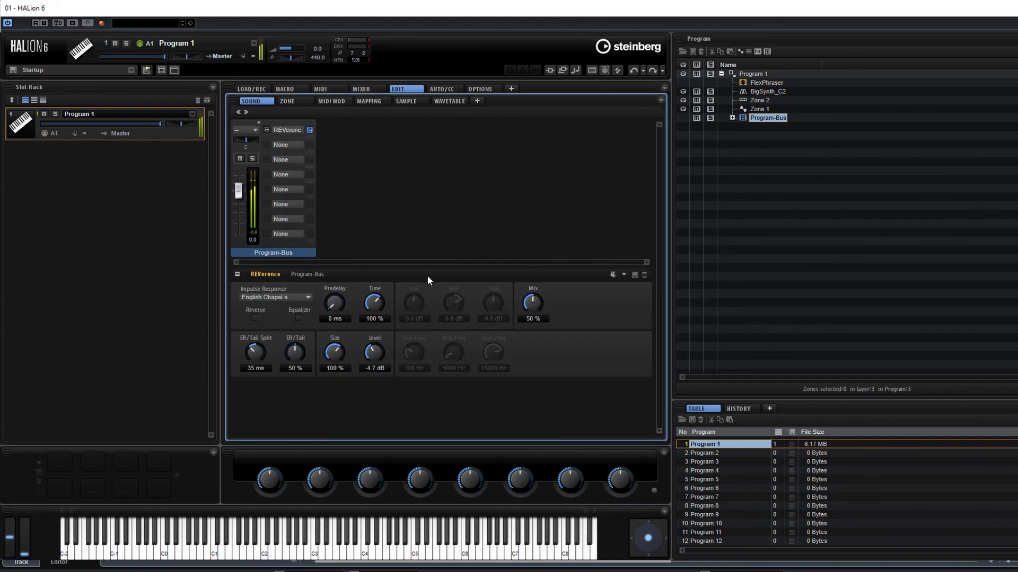
drag(530, 306, 515, 339)
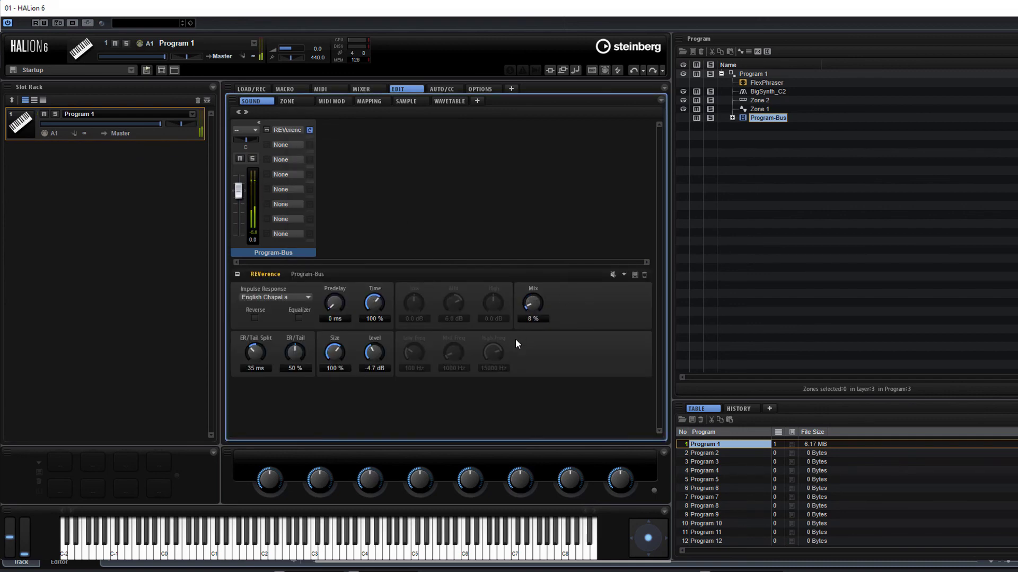
Add a Multi Delay in the second effect slot of the Program-Bus with 15% mix and 28% feedback
click(291, 145)
click(310, 202)
double_click(335, 208)
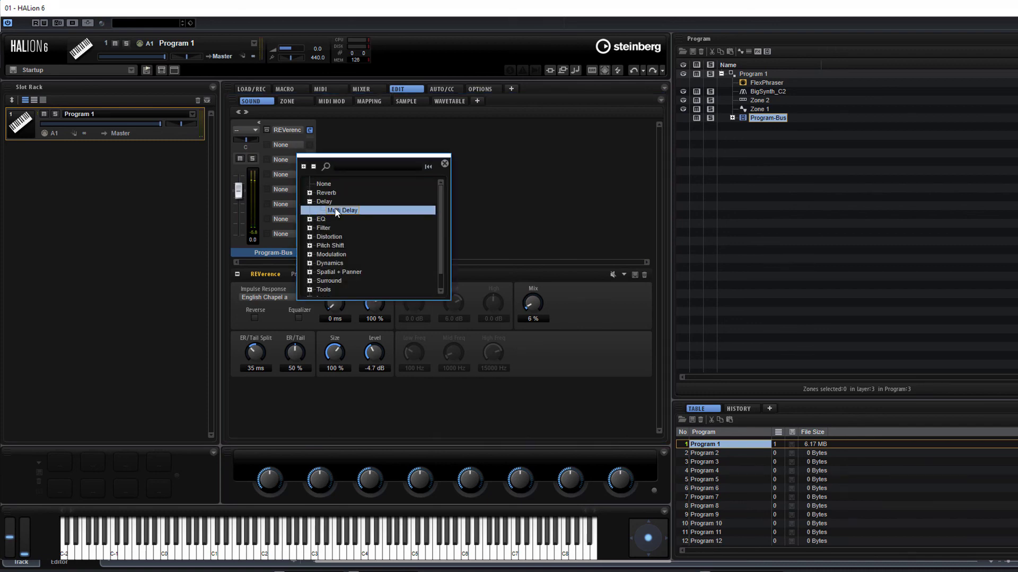
drag(539, 306, 533, 345)
drag(377, 305, 379, 318)
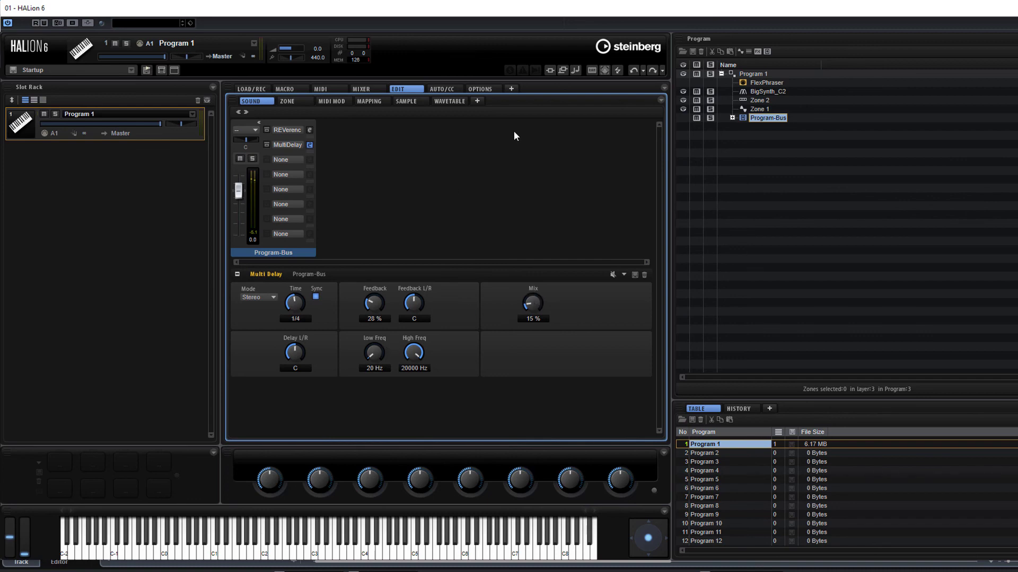
Select the BigSynth_C2 zone in the program tree for editing
click(755, 94)
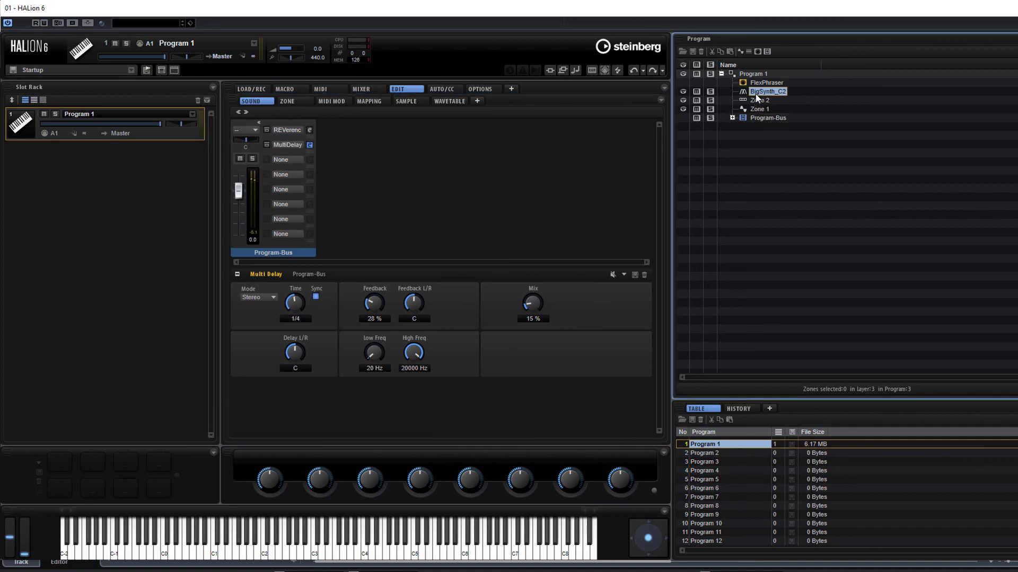